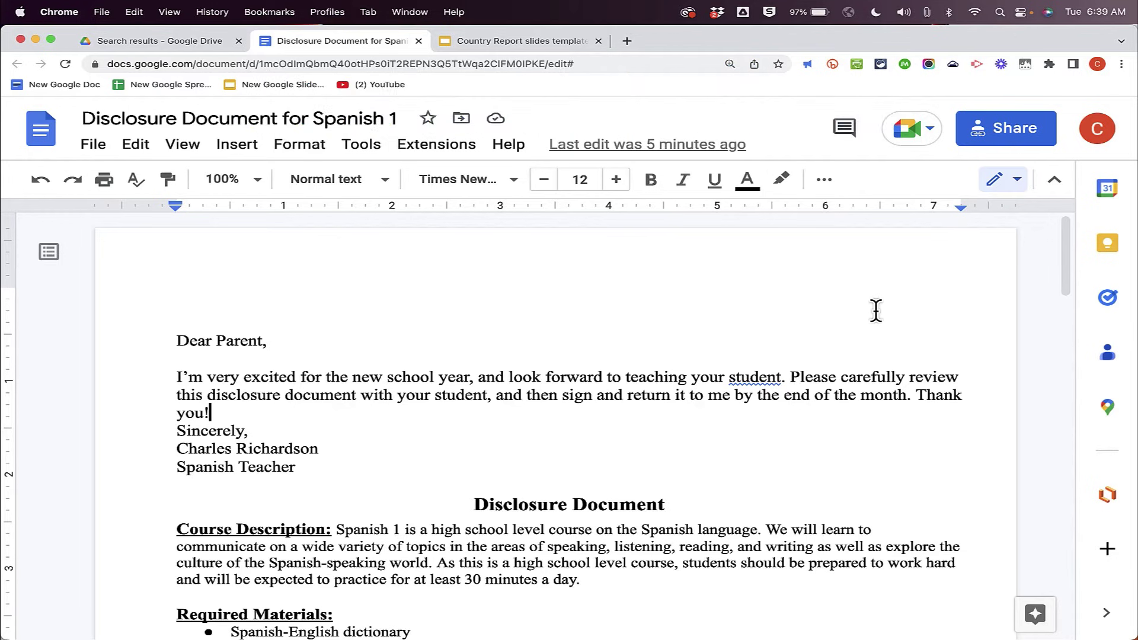
# - Scroll to the Required Materials section and select its four bullets
pyautogui.scroll(-1, 448, 336)
pyautogui.scroll(-5, 447, 335)
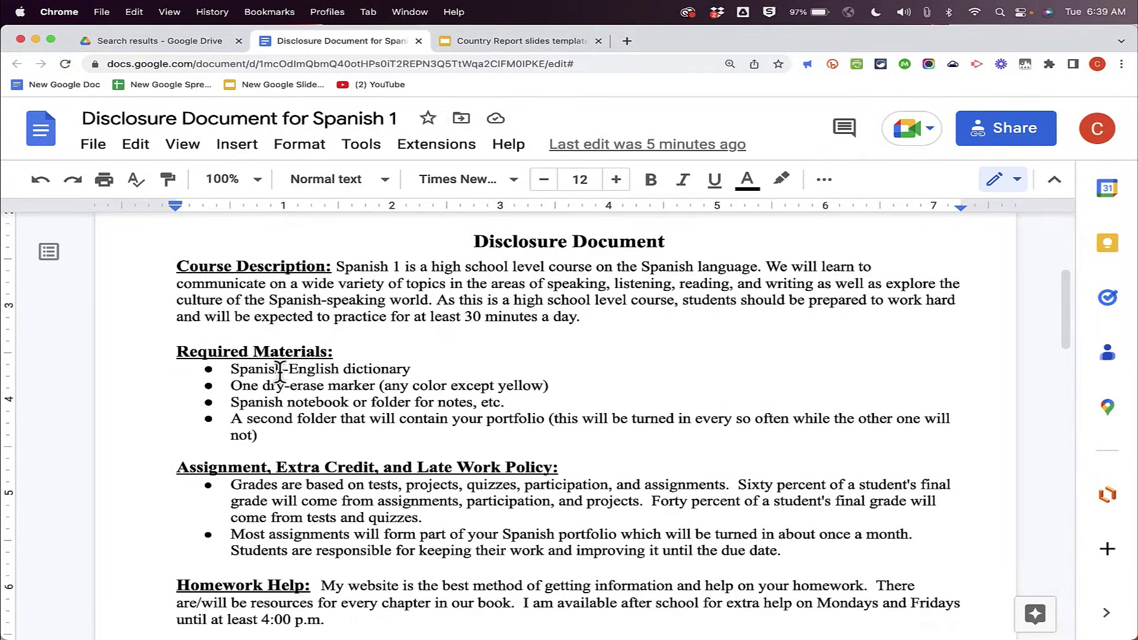
pyautogui.scroll(-10, 450, 533)
pyautogui.scroll(8, 447, 533)
pyautogui.scroll(3, 443, 529)
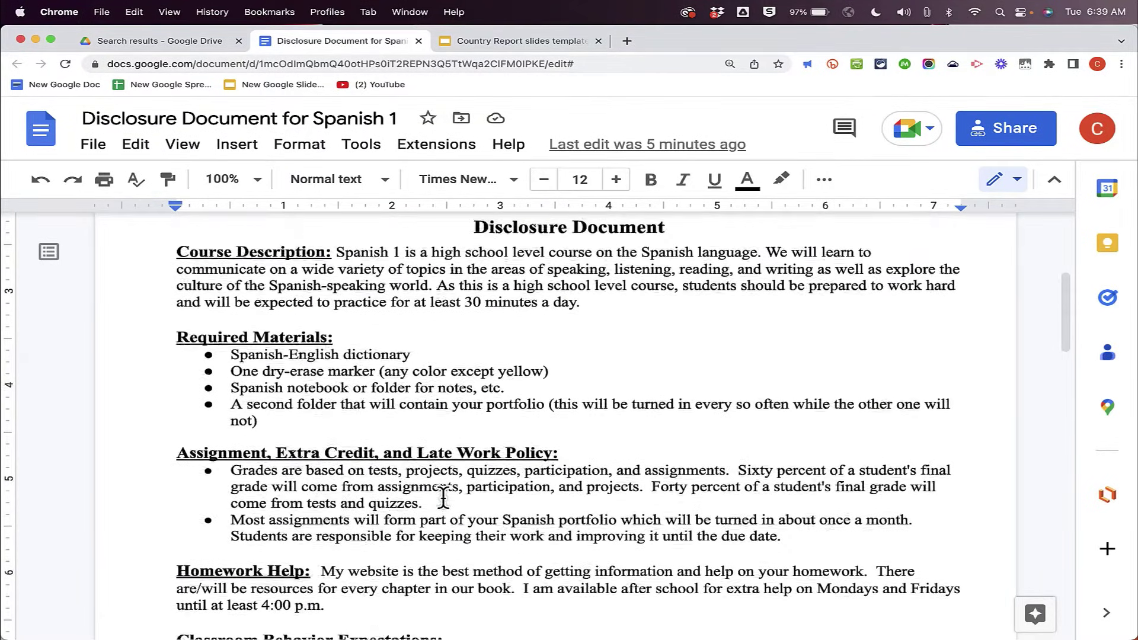
pyautogui.click(208, 405)
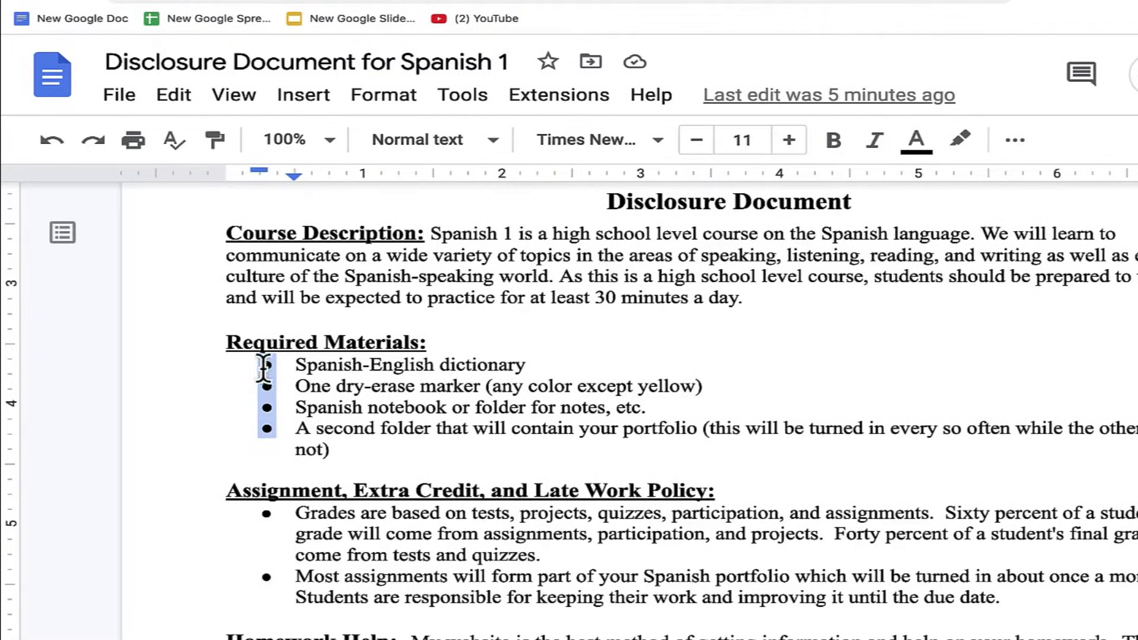
# - Try the Required Materials list as numbered 1–4, lettered A–D, then roman numerals I–IV
pyautogui.rightClick(265, 417)
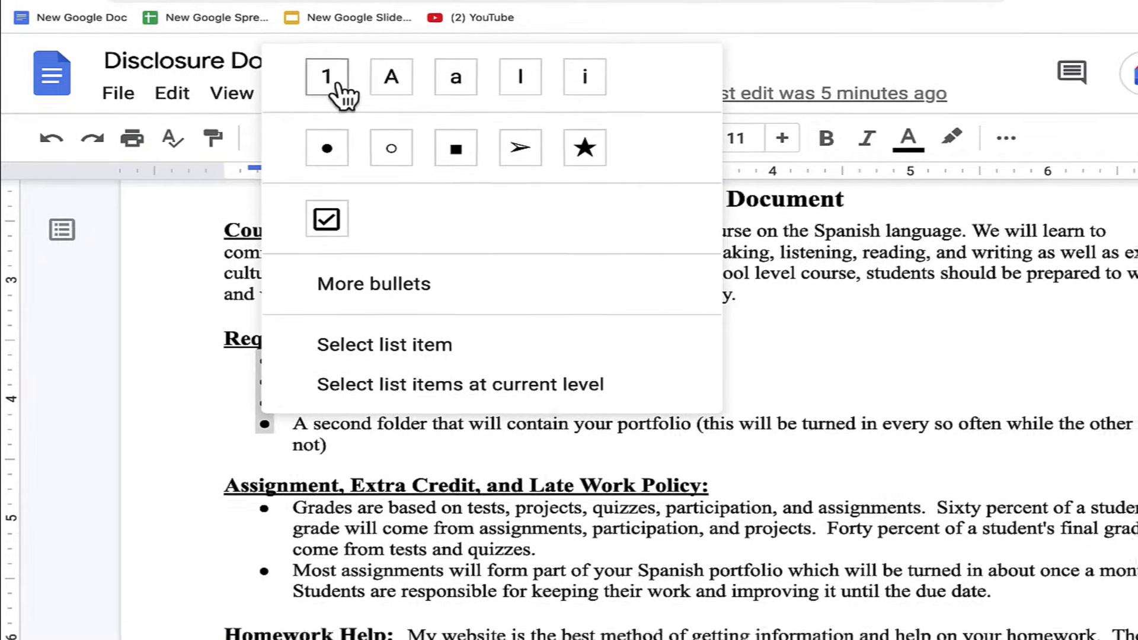
pyautogui.click(346, 92)
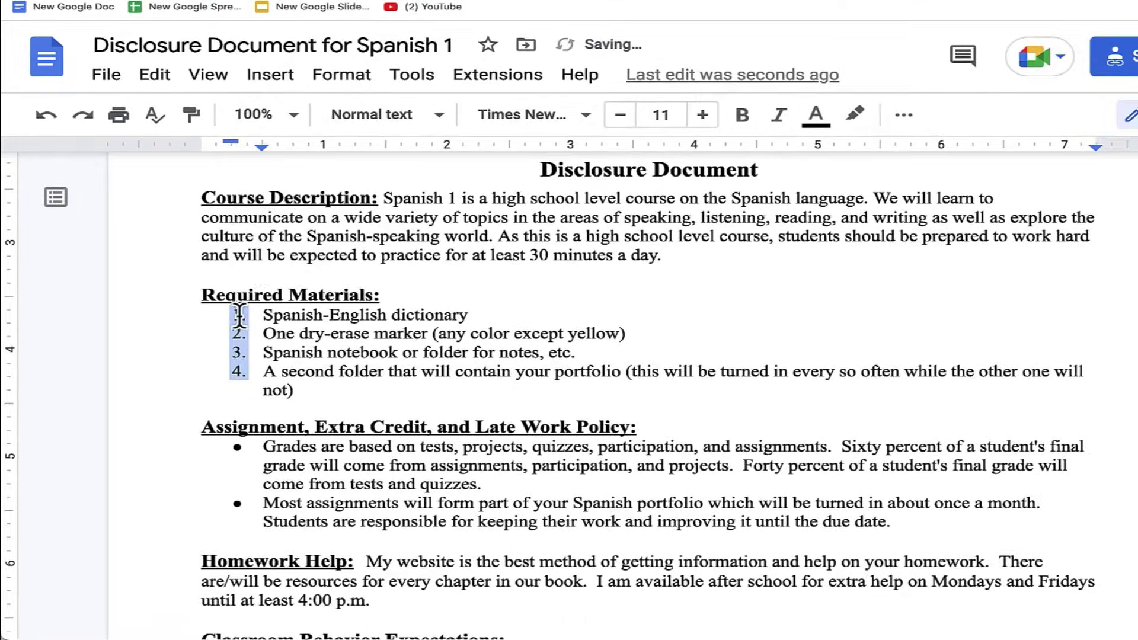
pyautogui.rightClick(265, 332)
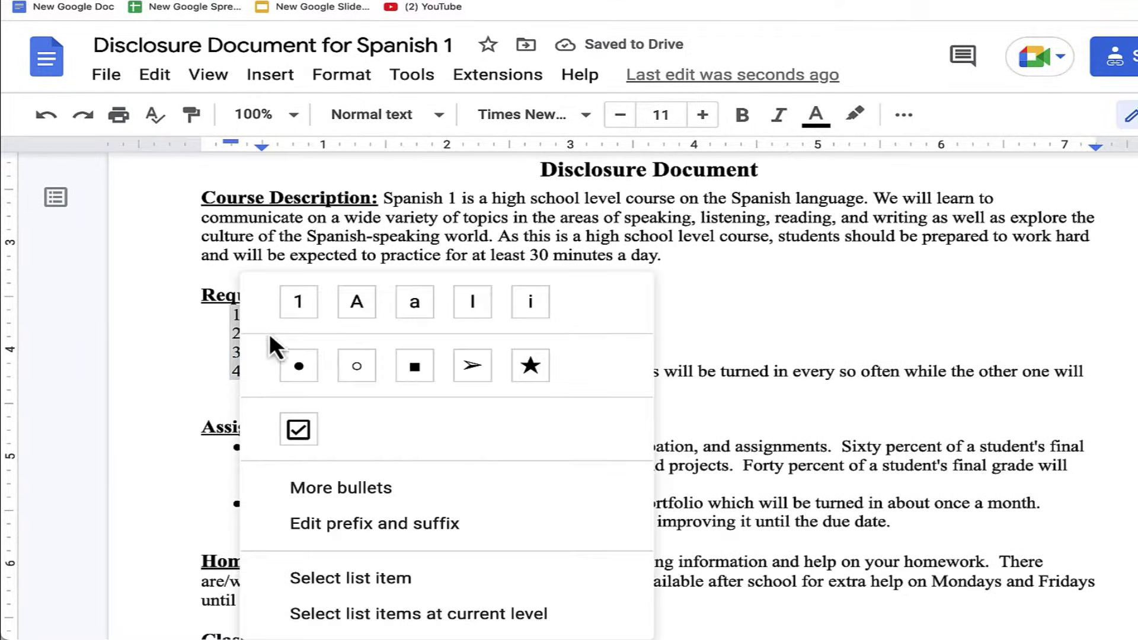
pyautogui.click(357, 301)
pyautogui.rightClick(268, 341)
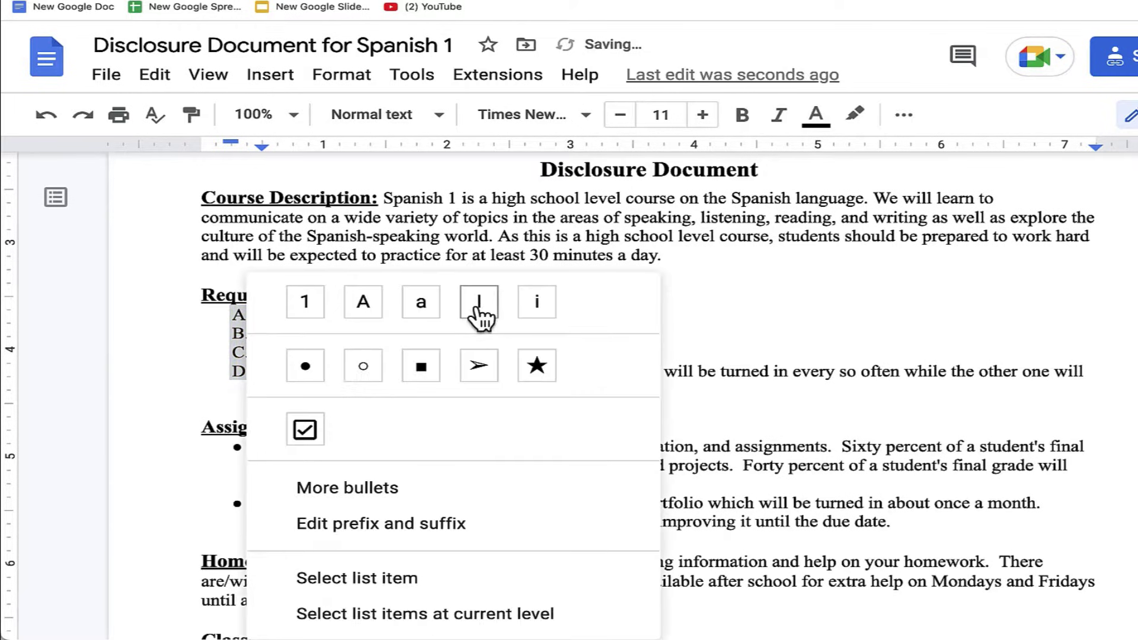
pyautogui.click(479, 303)
# - Switch the list markers to hollow circles, then filled squares, then stars
pyautogui.rightClick(231, 375)
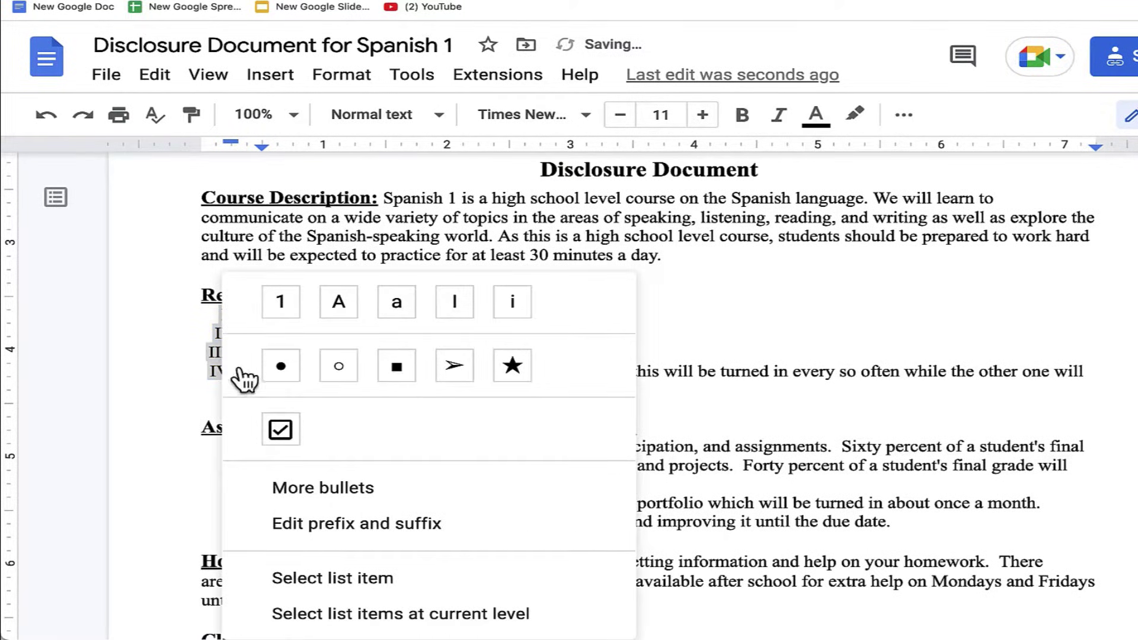
pyautogui.click(333, 364)
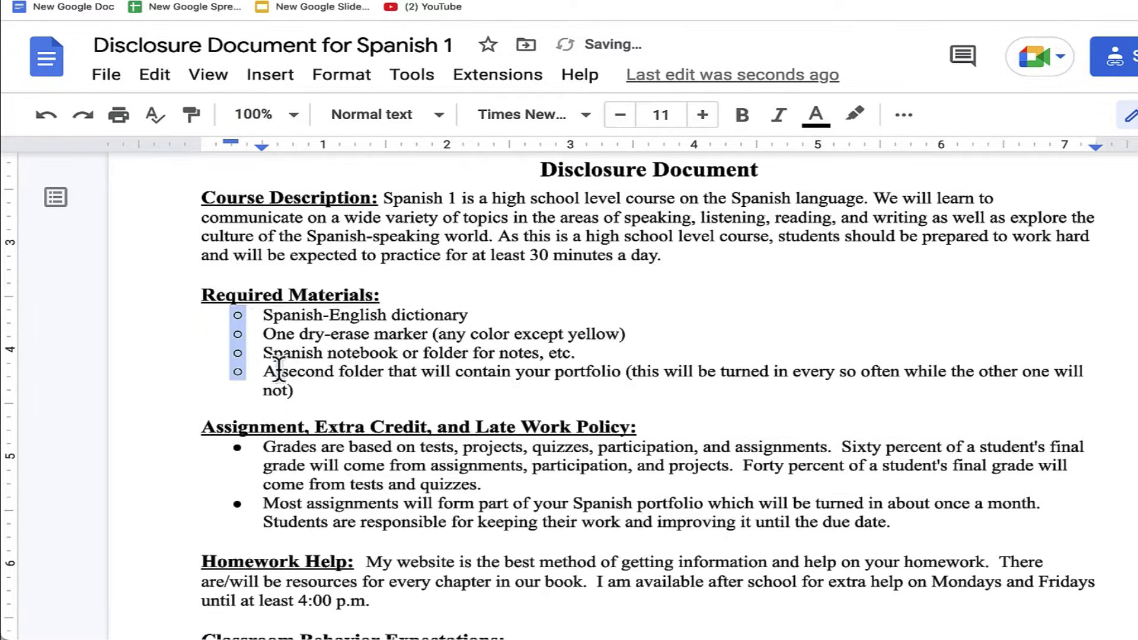
pyautogui.rightClick(239, 369)
pyautogui.click(407, 125)
pyautogui.rightClick(242, 350)
pyautogui.click(521, 122)
# - Turn the list into a checklist, tick and untick the dictionary item, then restore filled round bullets
pyautogui.rightClick(241, 356)
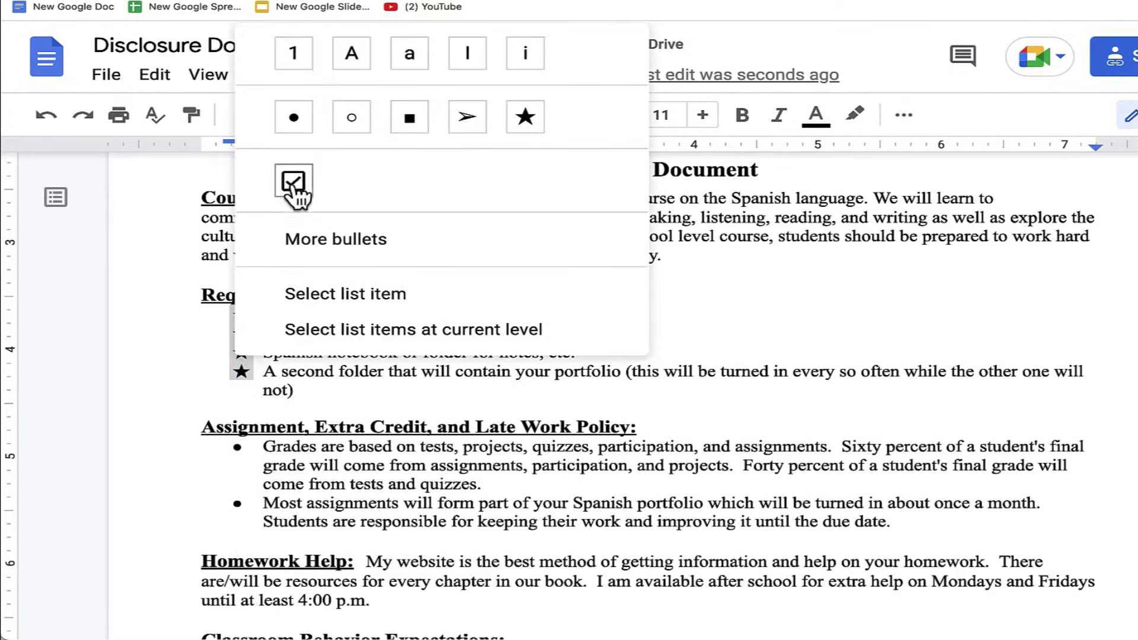
pyautogui.click(293, 182)
pyautogui.click(243, 317)
pyautogui.click(244, 322)
pyautogui.rightClick(243, 328)
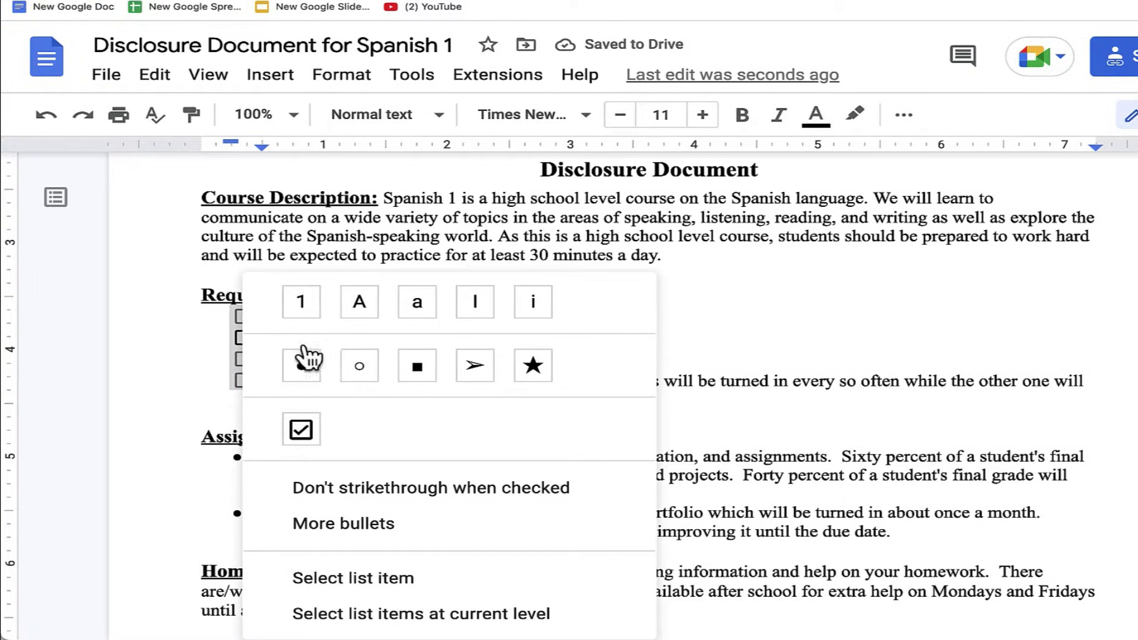
pyautogui.click(303, 359)
pyautogui.rightClick(237, 353)
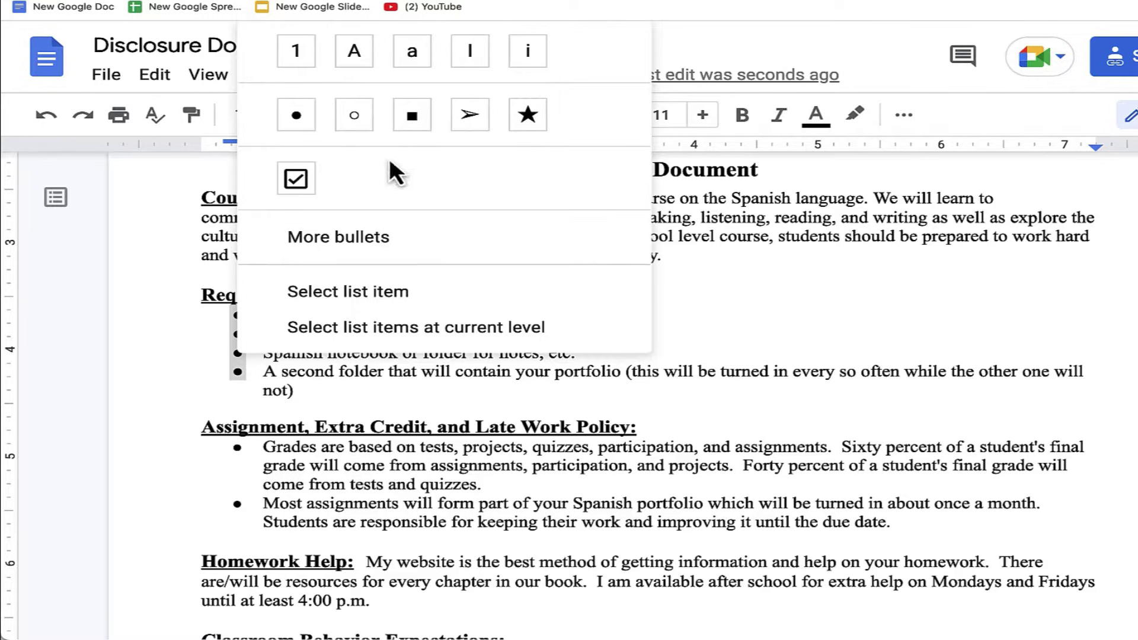
# - Make the Required Materials bullets black rightwards arrows from the Symbol > Arrows characters
pyautogui.click(351, 240)
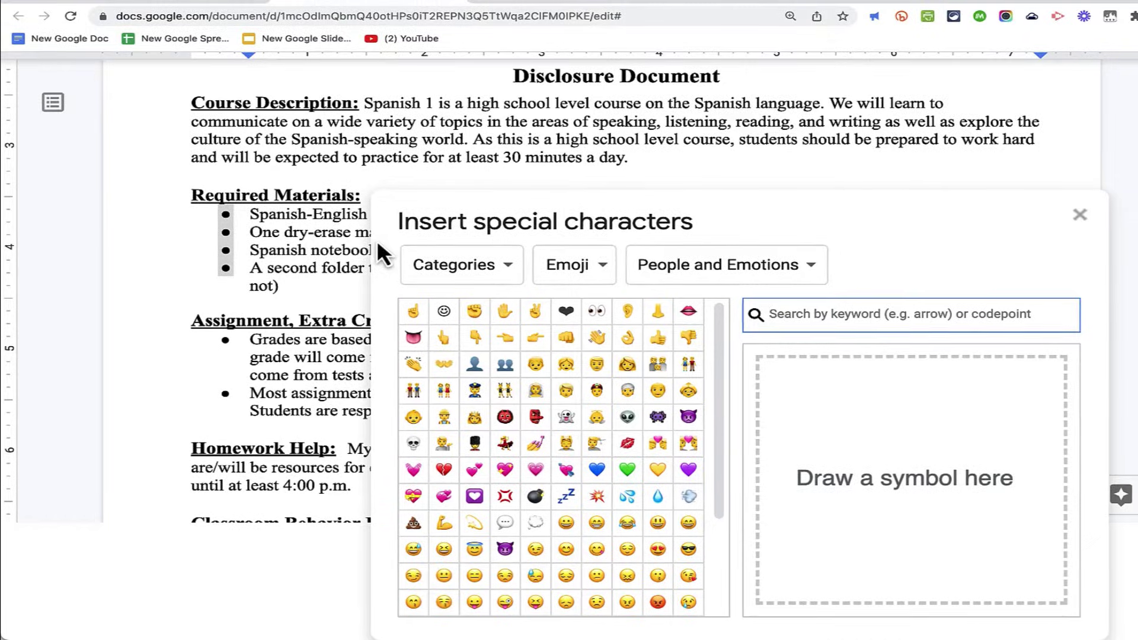
pyautogui.click(462, 265)
pyautogui.click(469, 262)
pyautogui.click(574, 271)
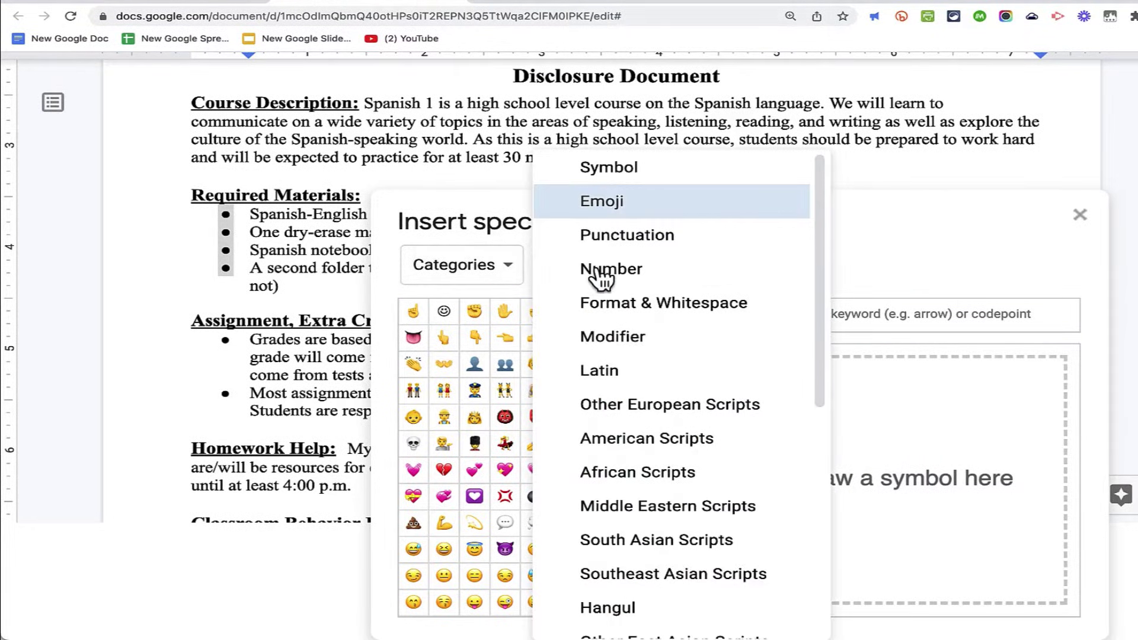
pyautogui.click(604, 168)
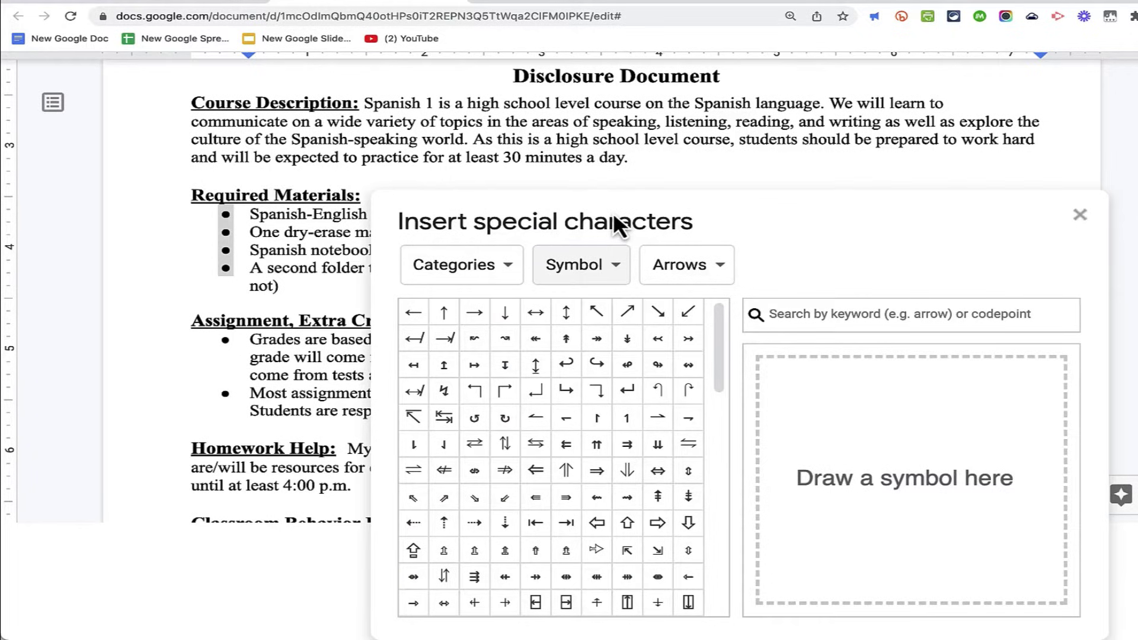
pyautogui.moveTo(717, 332); pyautogui.dragTo(684, 409)
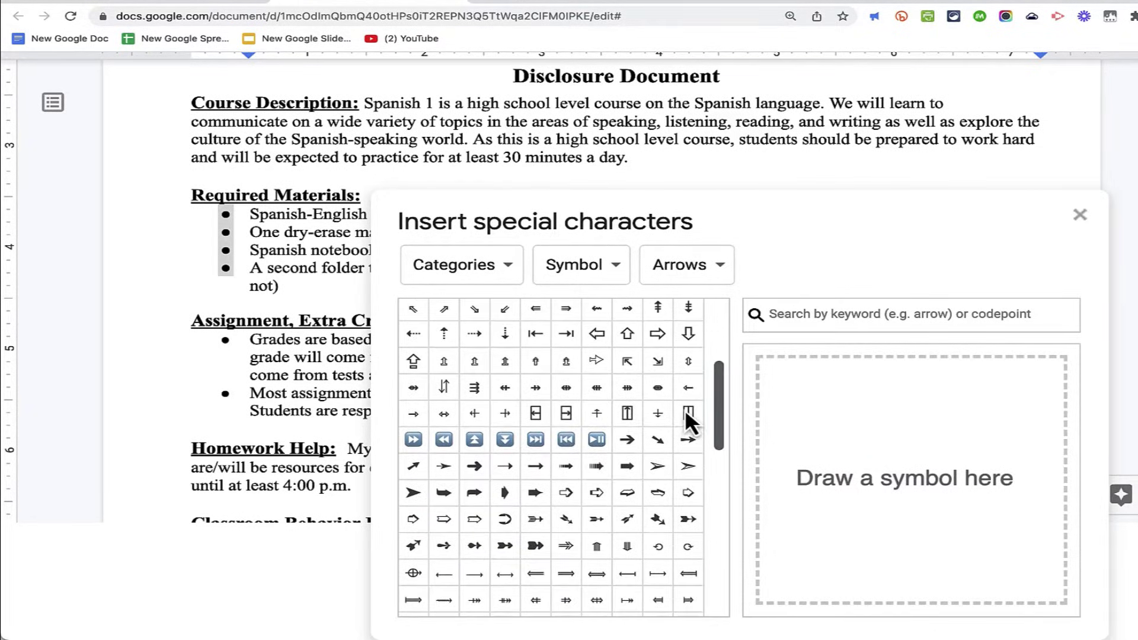
pyautogui.click(536, 444)
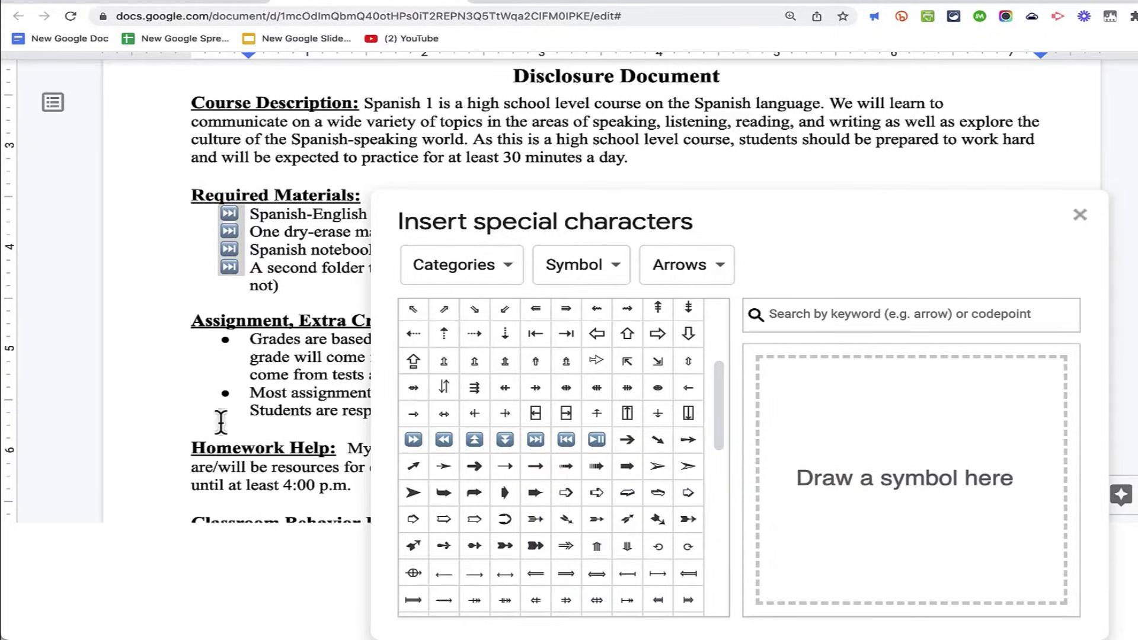
pyautogui.click(537, 469)
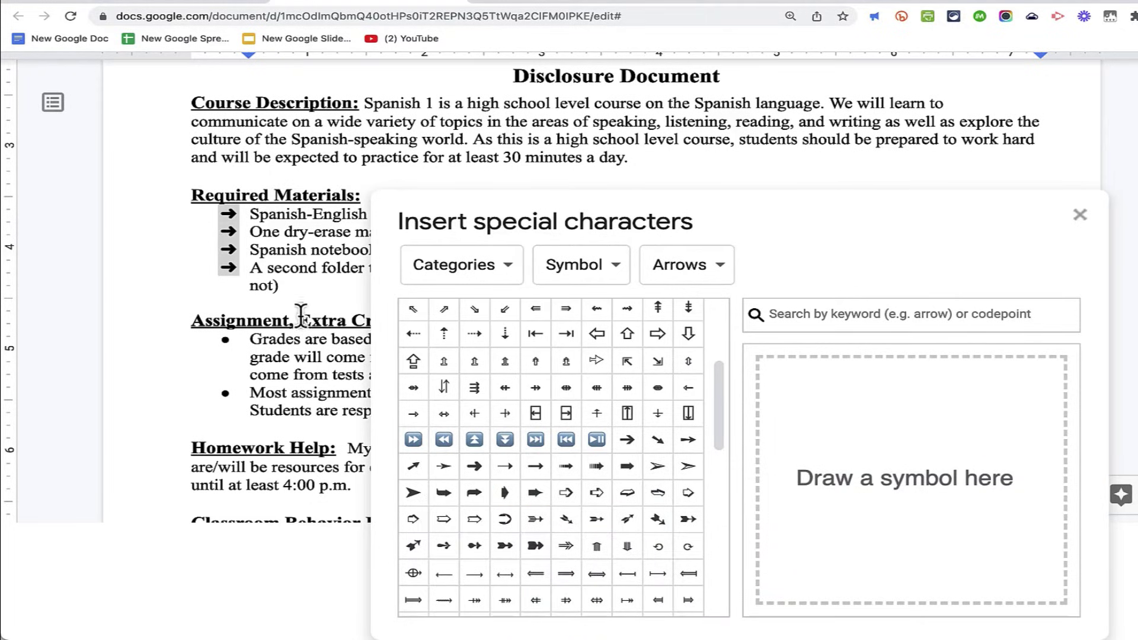
# - Browse the Format & Whitespace and Latin character groups in the special characters dialog
pyautogui.scroll(1, 546, 363)
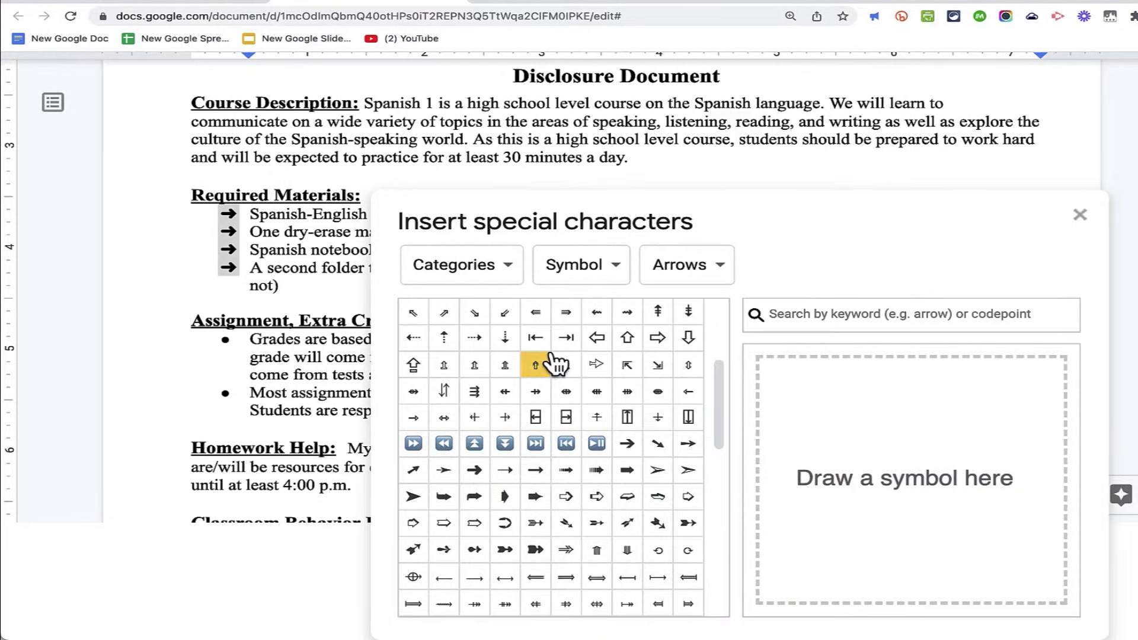
pyautogui.click(610, 276)
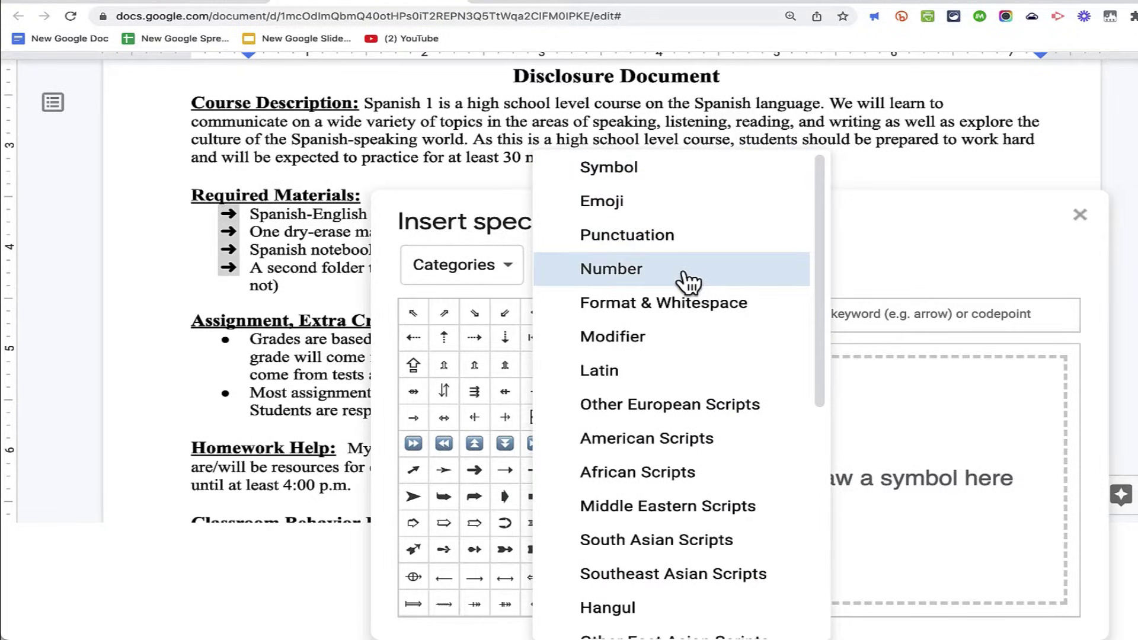
pyautogui.click(645, 307)
pyautogui.click(593, 276)
pyautogui.click(581, 374)
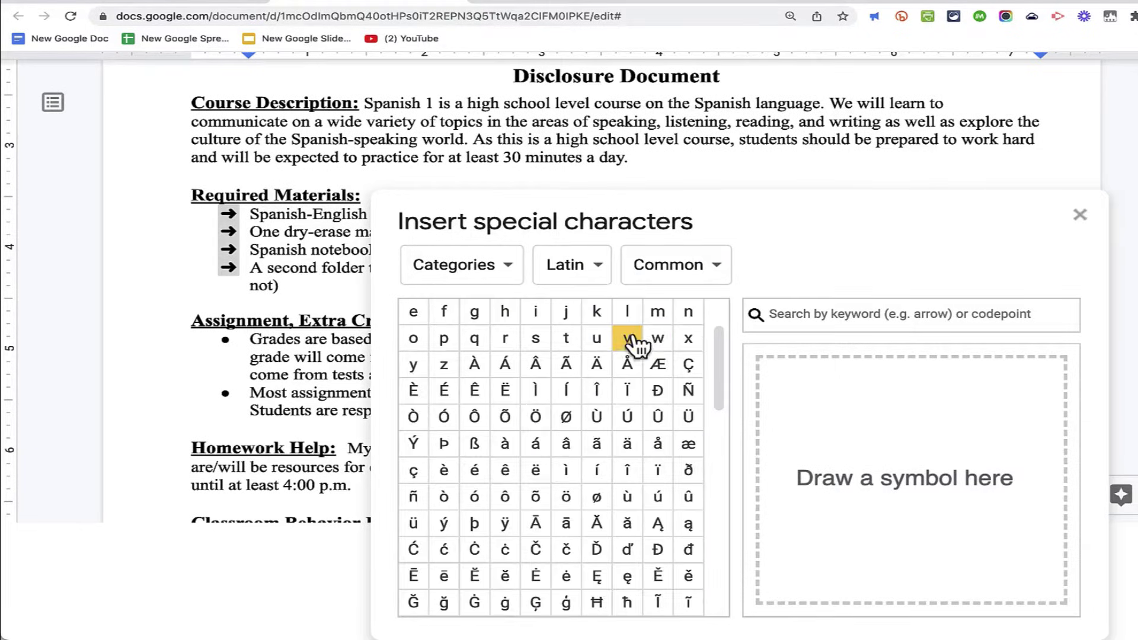
pyautogui.click(572, 264)
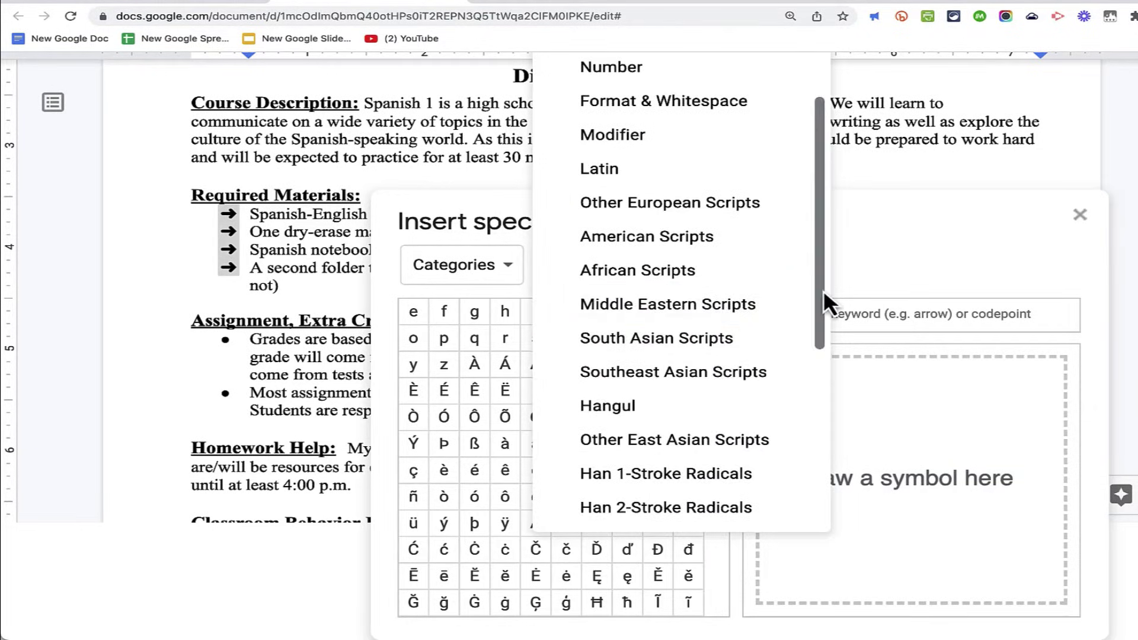
pyautogui.scroll(-2, 824, 290)
pyautogui.moveTo(827, 306)
pyautogui.mouseDown()
pyautogui.moveTo(838, 473)
pyautogui.moveTo(794, 213)
pyautogui.mouseUp()
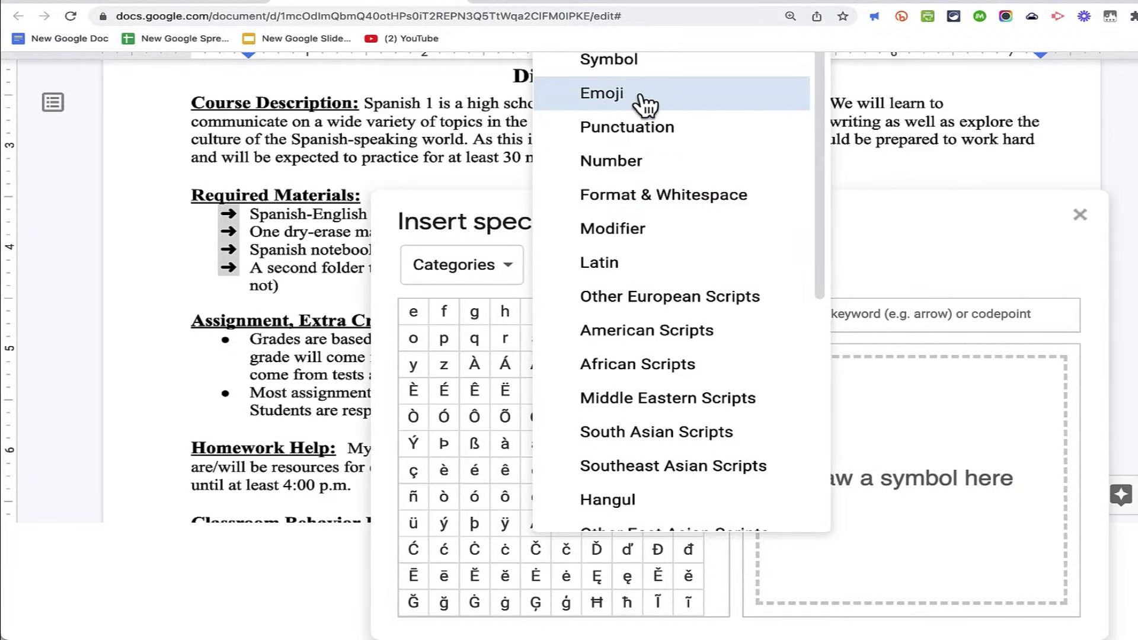
# - Give the Required Materials bullets pointing-hand 👉 emoji from the Emoji category
pyautogui.click(627, 172)
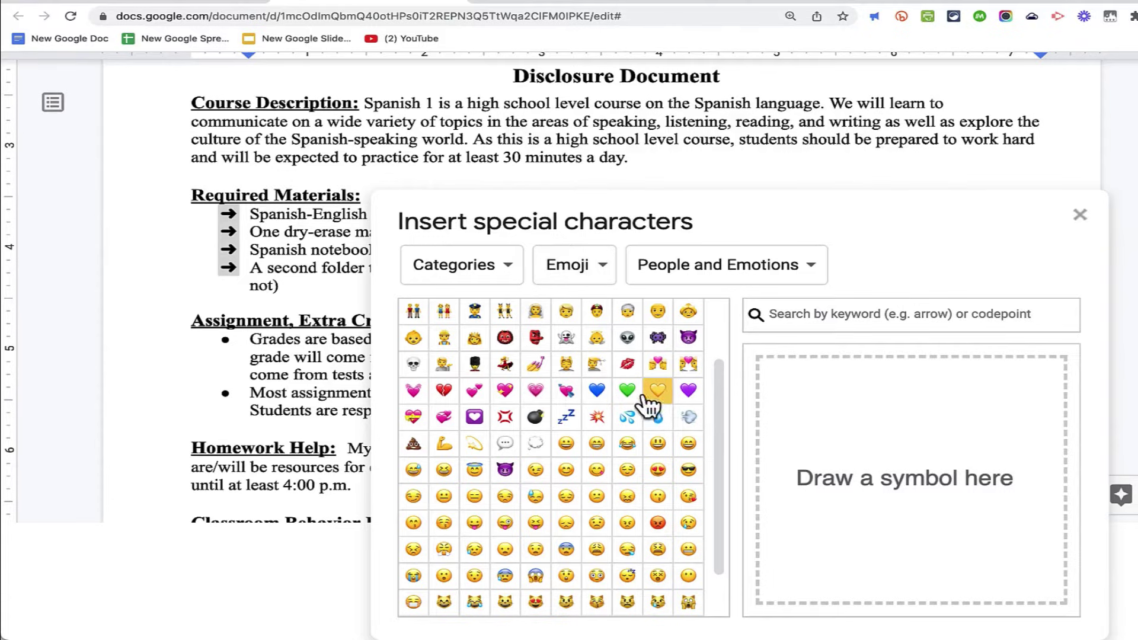
pyautogui.moveTo(717, 393); pyautogui.dragTo(707, 321)
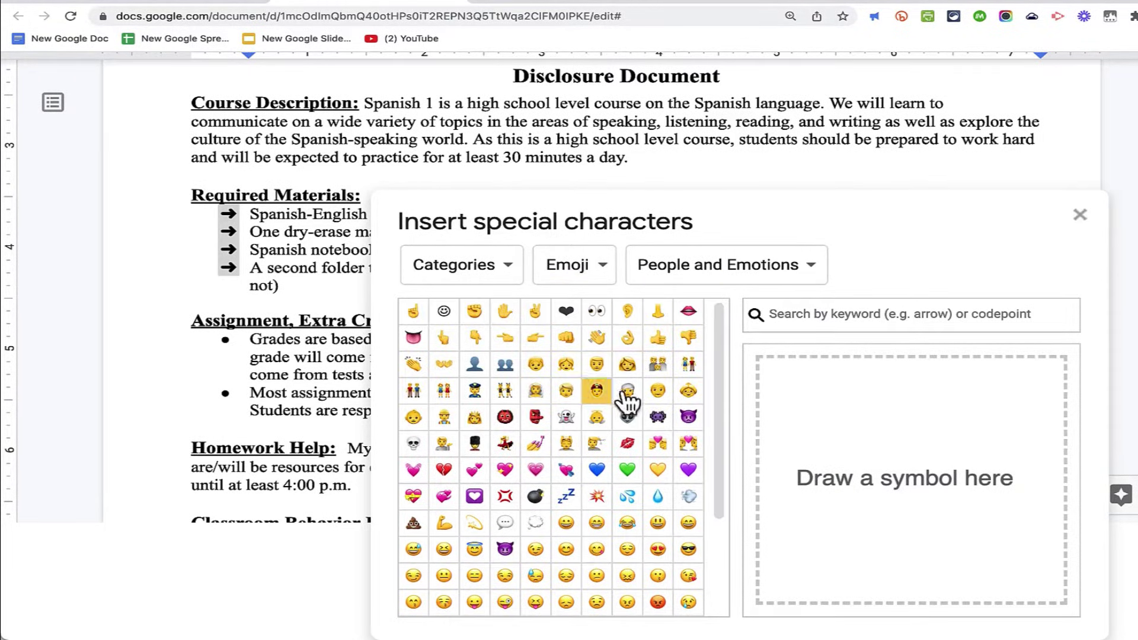
pyautogui.click(537, 341)
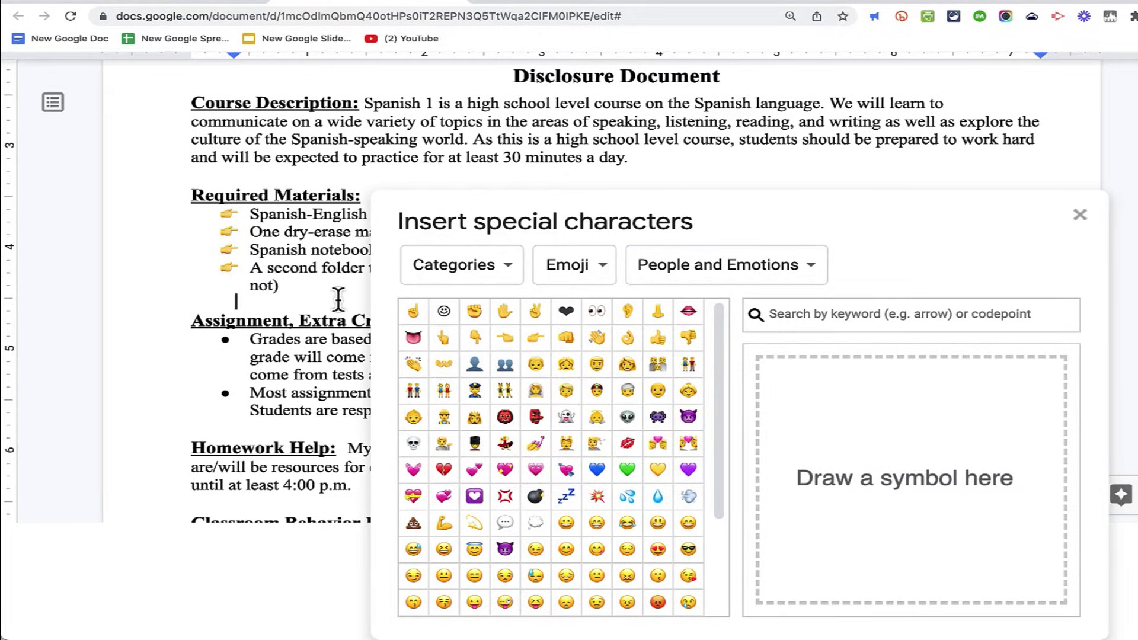
# - Make the Assignment section bullets eyes 👀 emoji, then reselect the Required Materials list
pyautogui.click(229, 393)
pyautogui.click(600, 316)
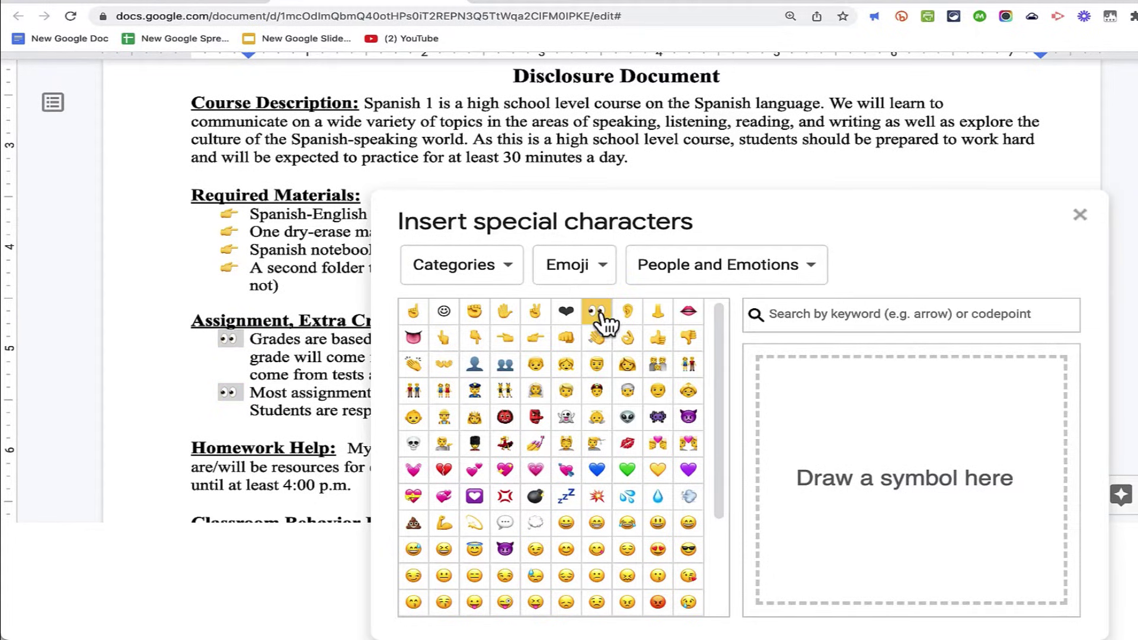
pyautogui.click(331, 407)
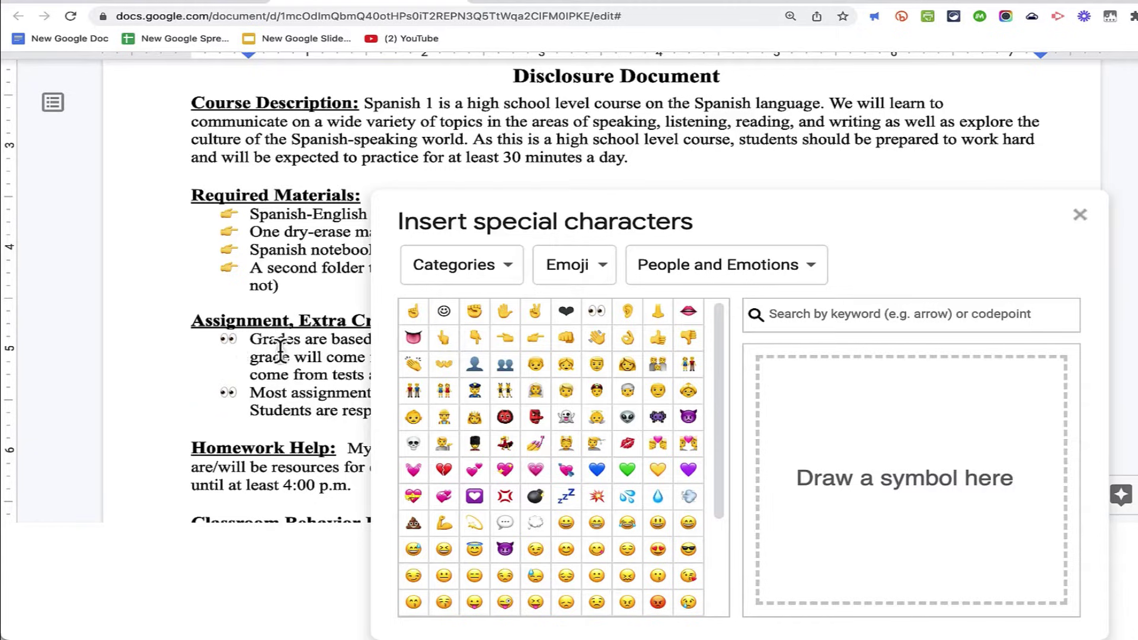
pyautogui.click(230, 251)
pyautogui.click(839, 319)
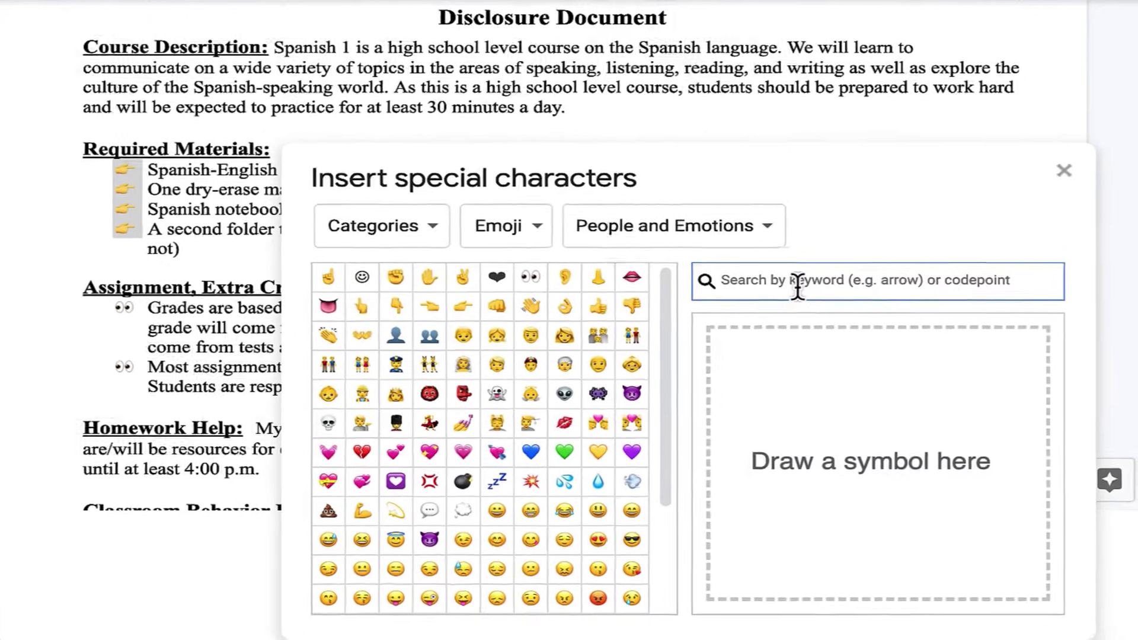
# - Search 'school' and give the Required Materials list red backpack bullets
pyautogui.write('scho')
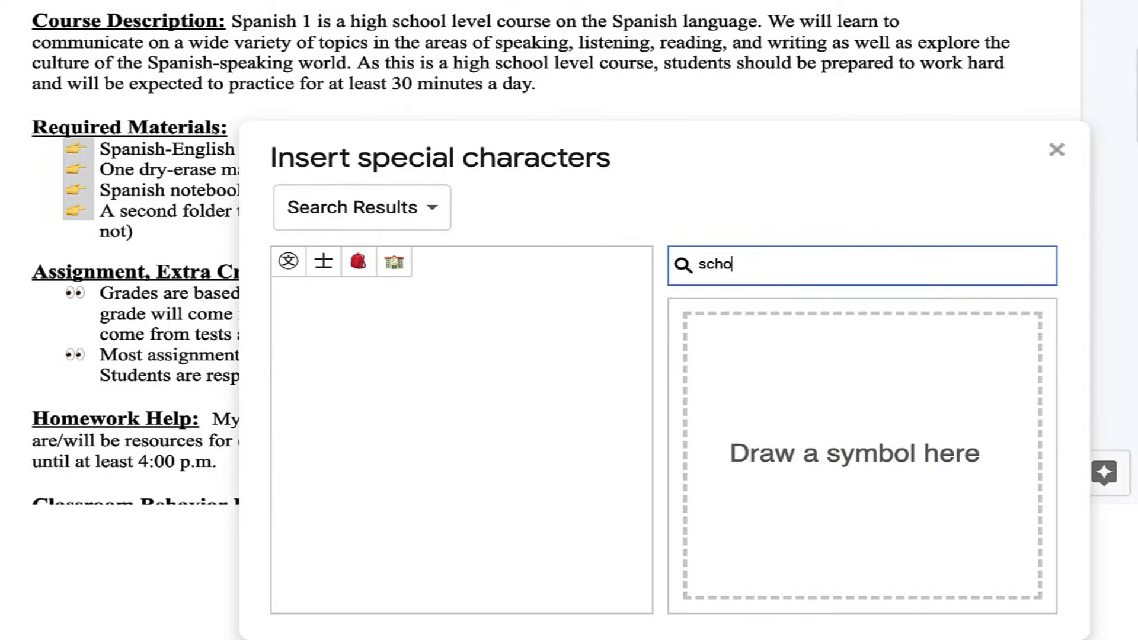
pyautogui.write('l')
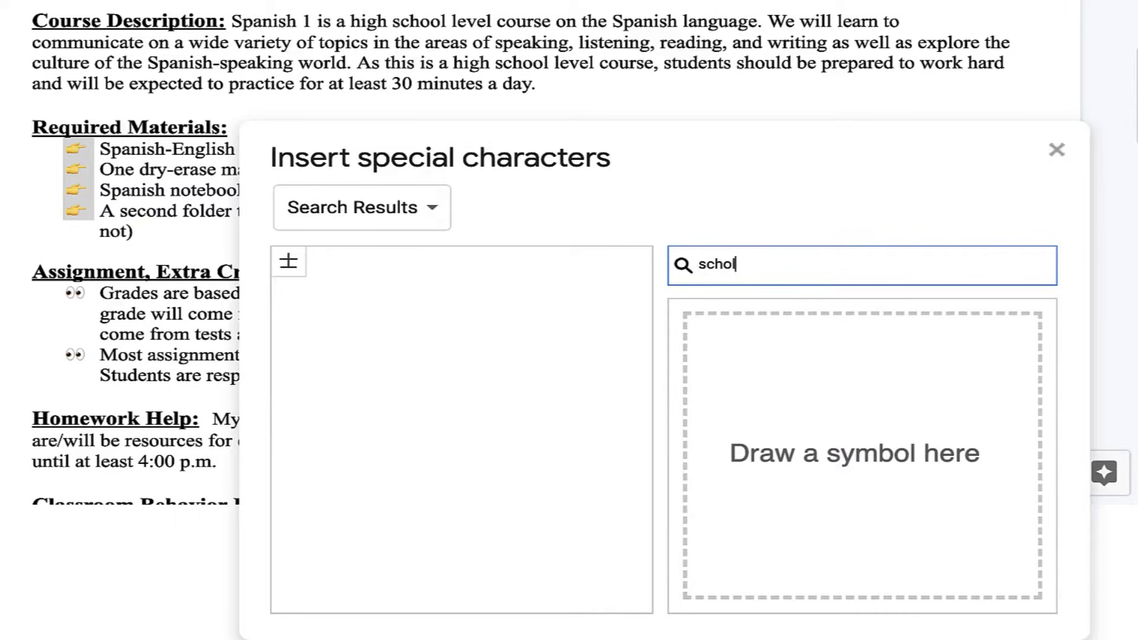
pyautogui.press('BackSpace')
pyautogui.write('o')
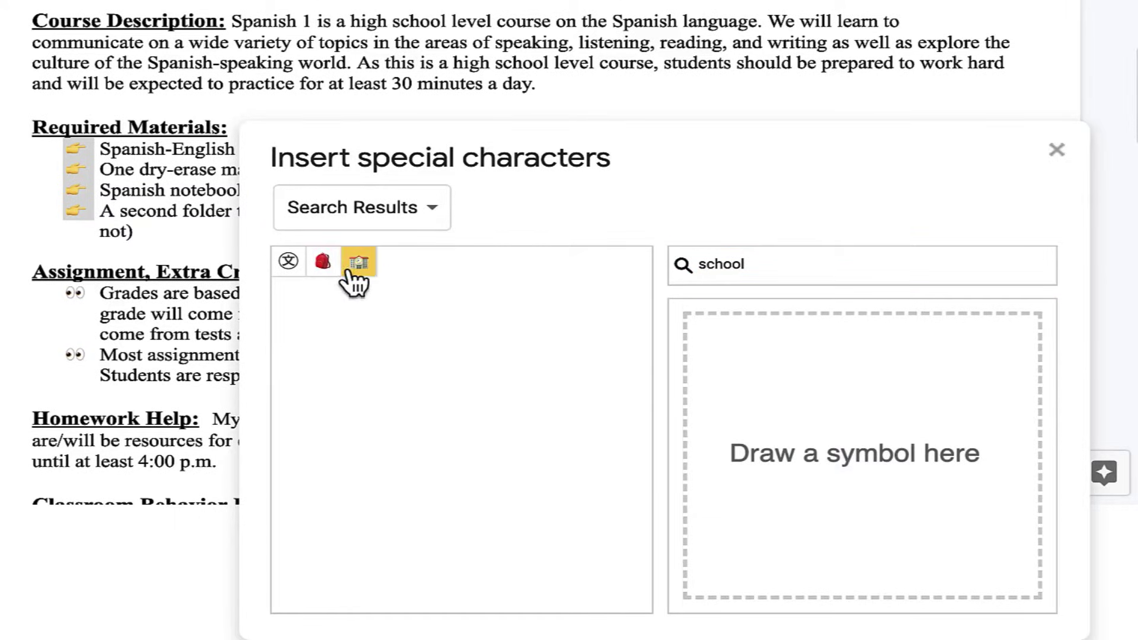
pyautogui.moveTo(325, 272)
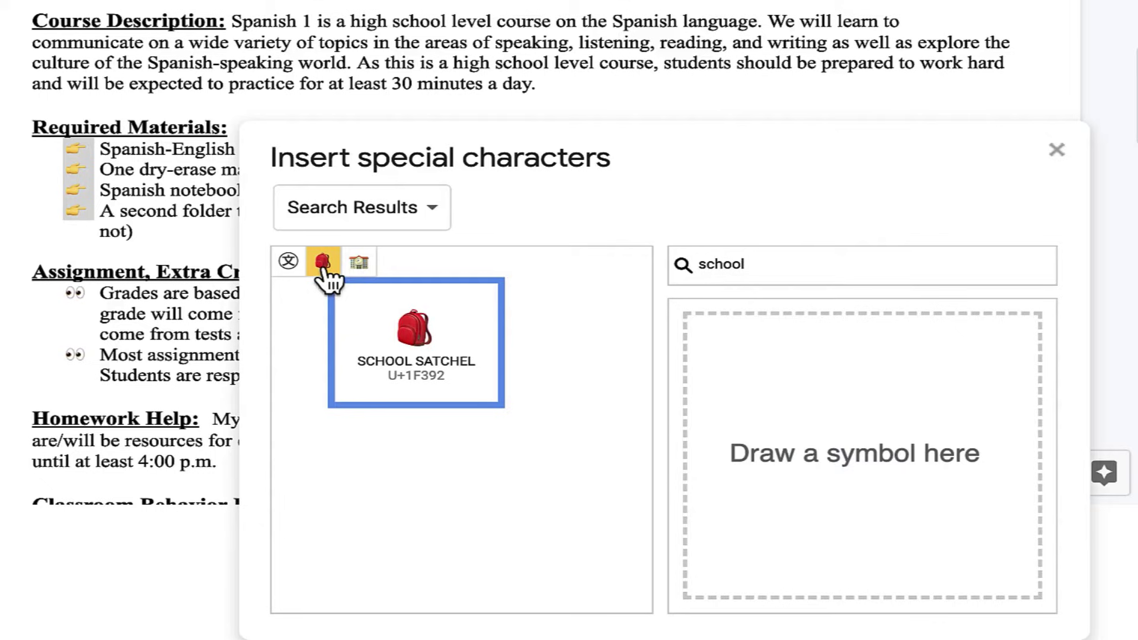
pyautogui.click(323, 268)
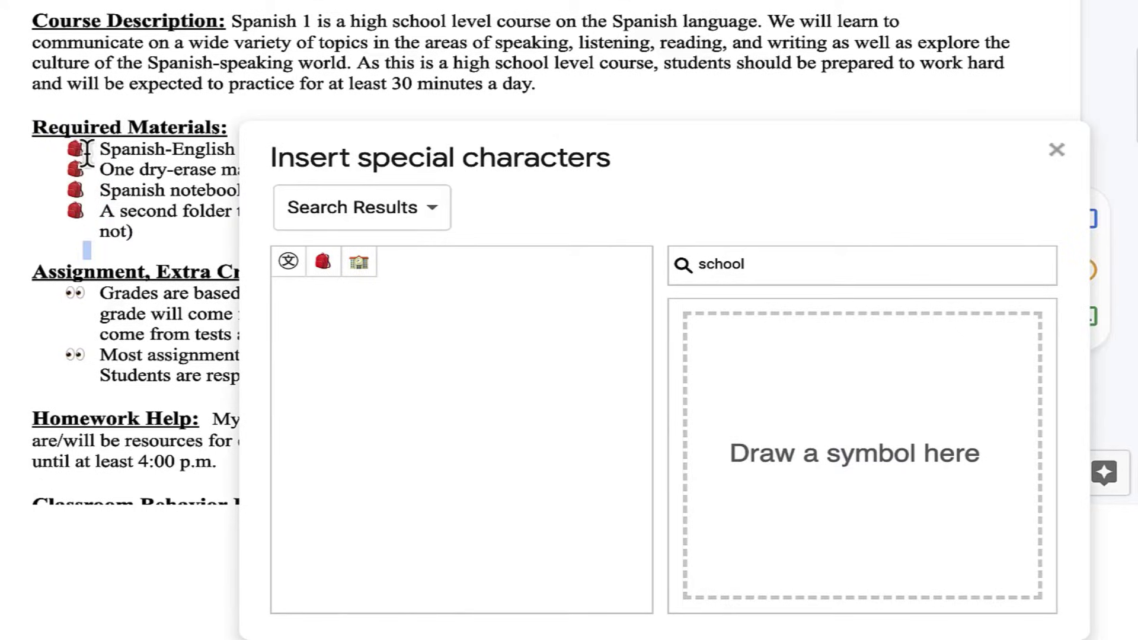
pyautogui.moveTo(387, 141); pyautogui.dragTo(484, 0)
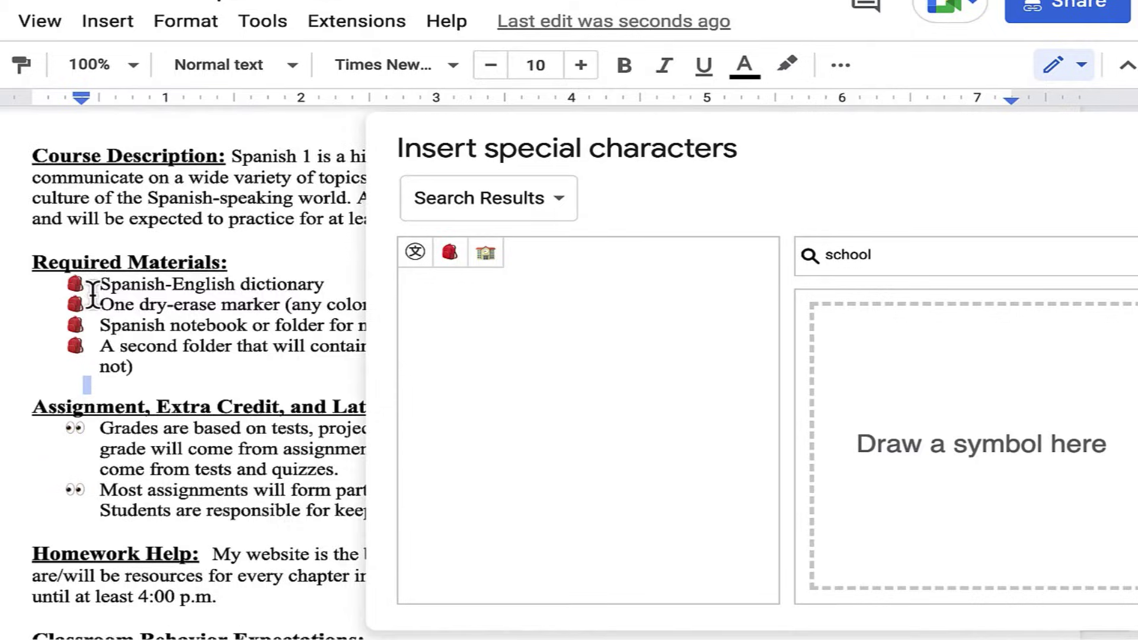
pyautogui.scroll(-3, 93, 293)
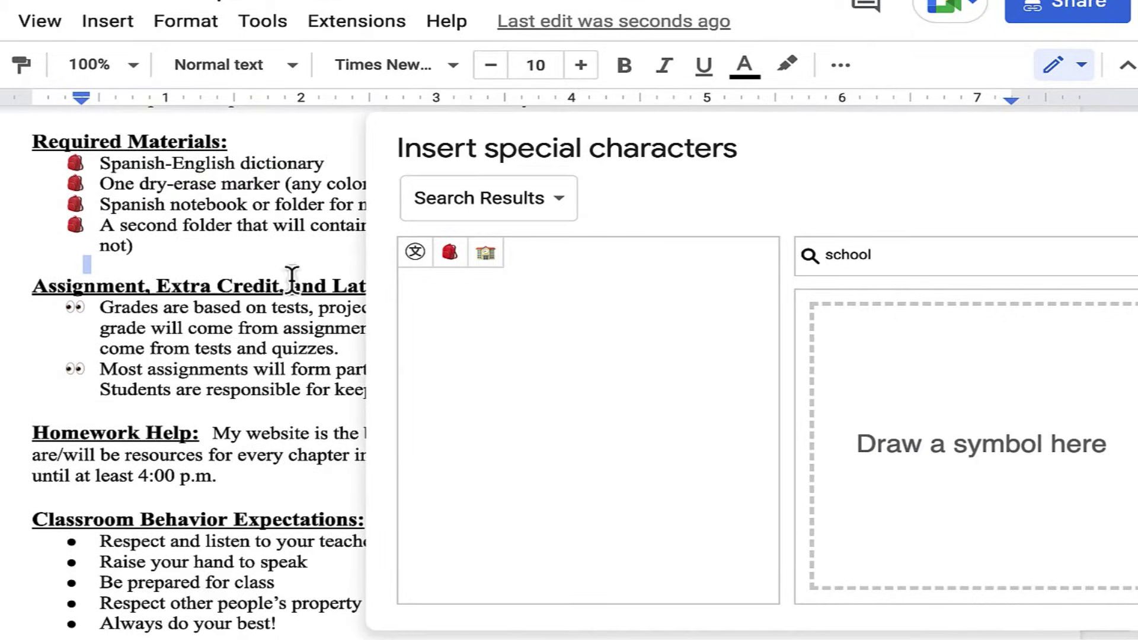
pyautogui.click(485, 253)
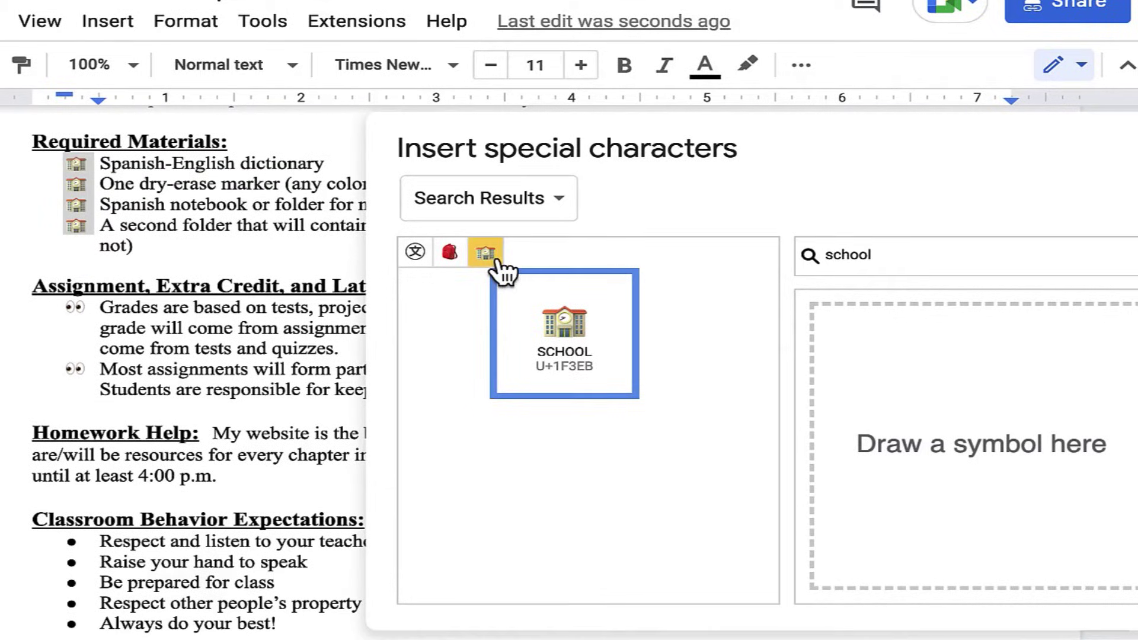
pyautogui.click(449, 253)
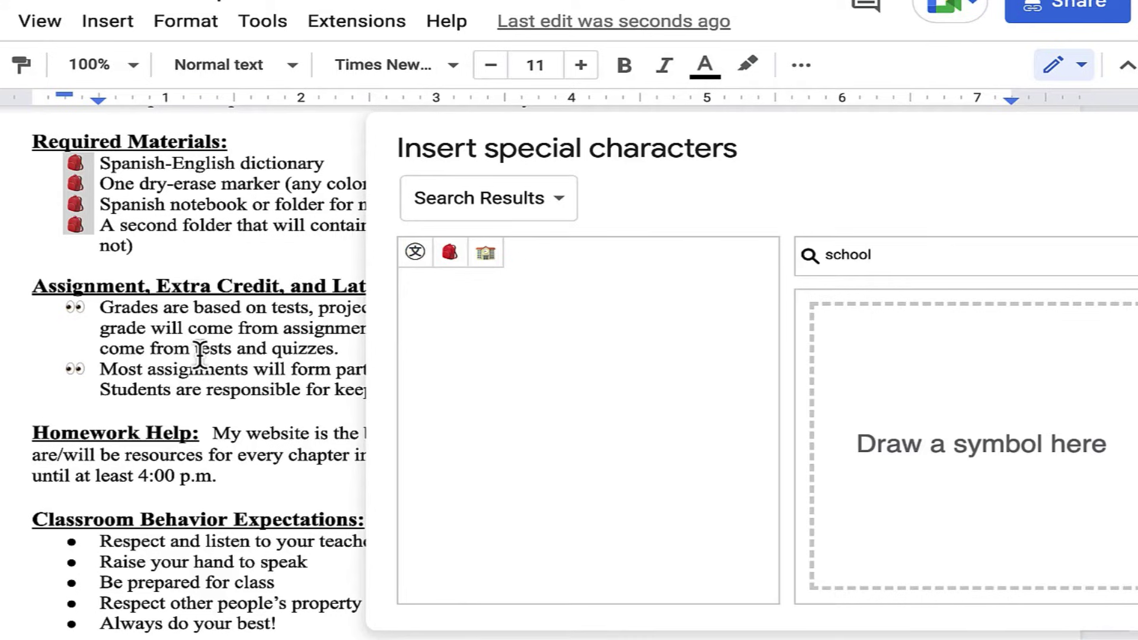
pyautogui.scroll(-5, 201, 355)
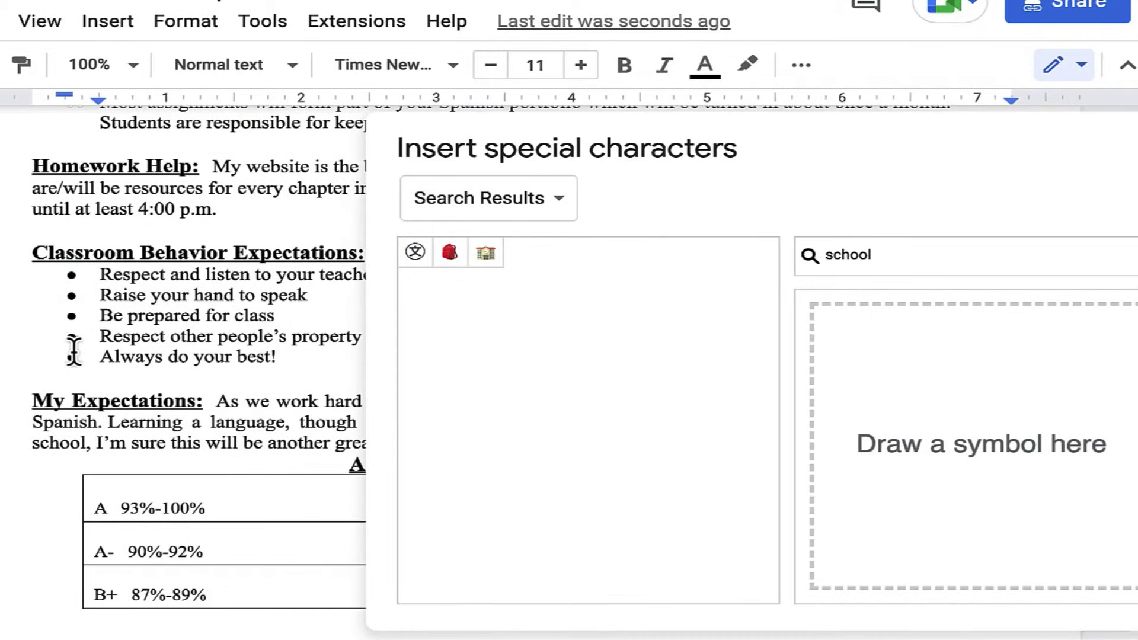
# - Search 'grad' for graduation-cap Classroom Behavior bullets, adding an indented line after the property rule
pyautogui.click(74, 350)
pyautogui.doubleClick(848, 261)
pyautogui.write('grad')
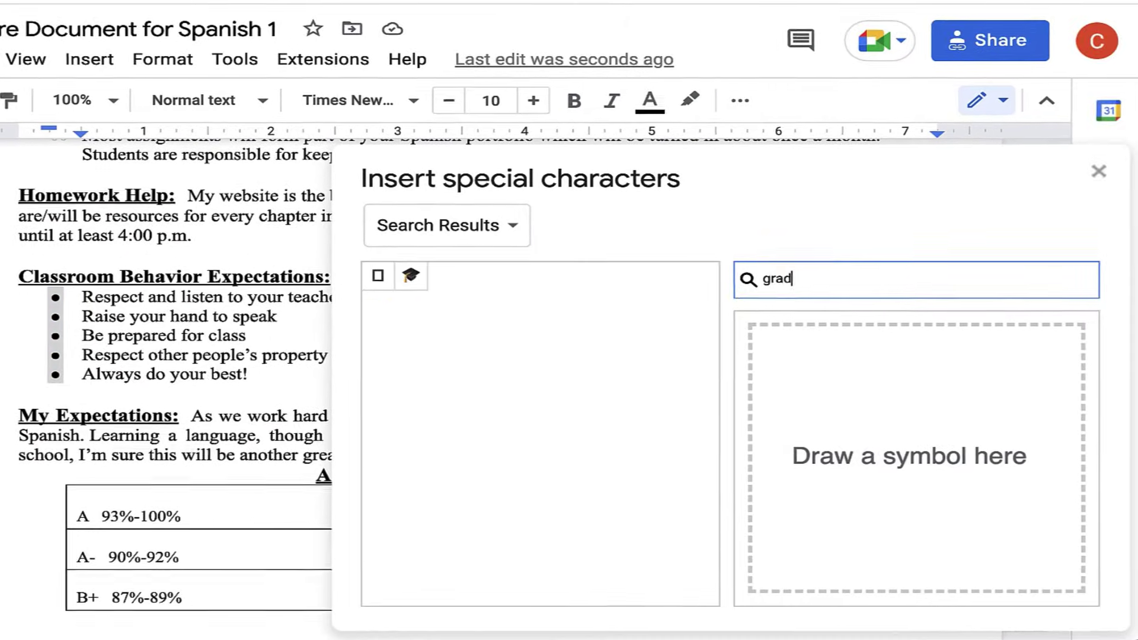
pyautogui.click(411, 275)
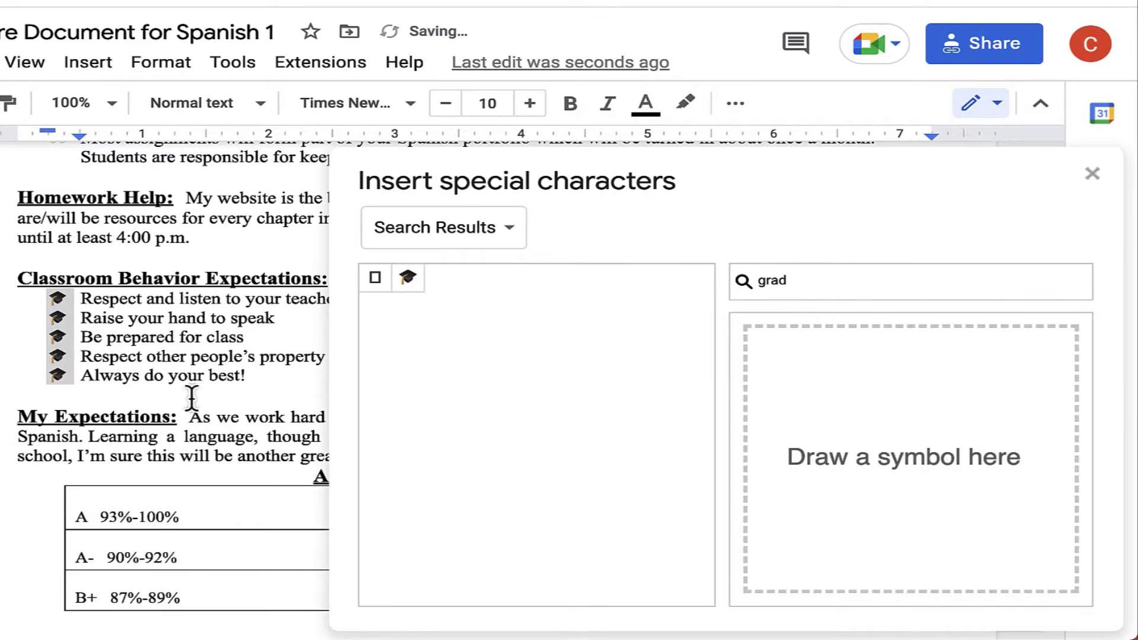
pyautogui.click(336, 356)
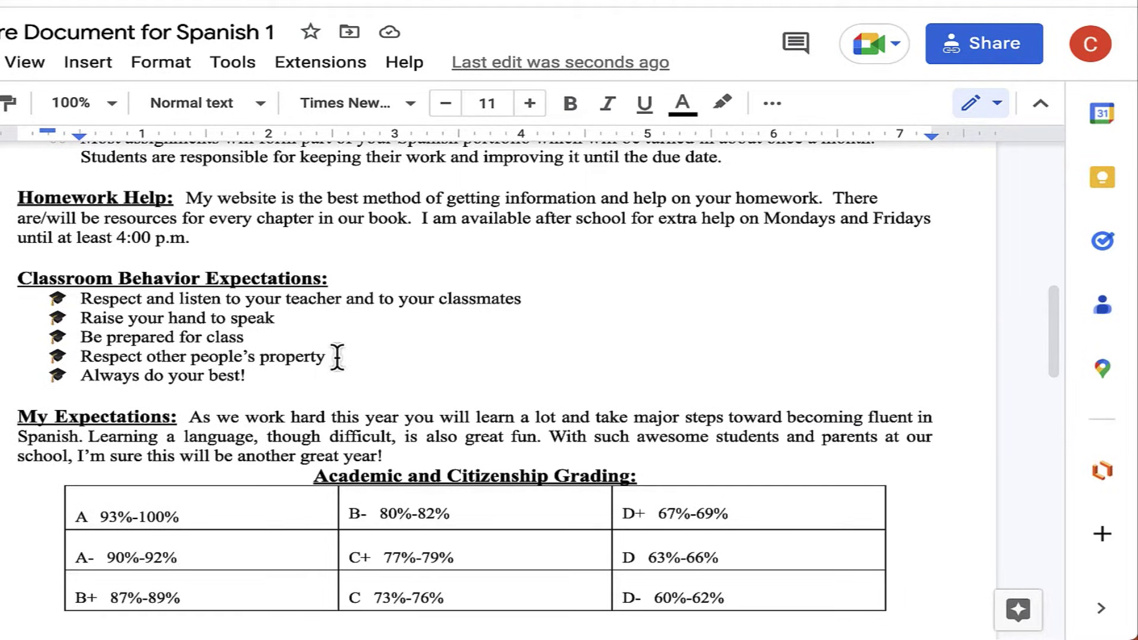
pyautogui.press('Return')
pyautogui.press('Tab')
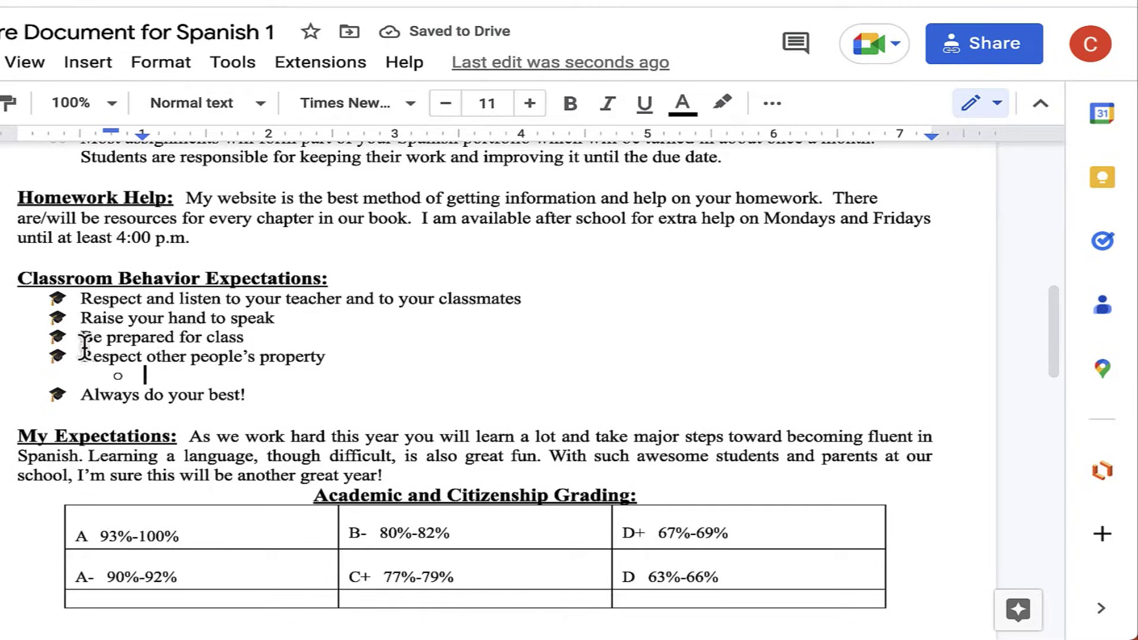
# - Add nested placeholder sub-items 'sadf' and 'asfas' under the property rule
pyautogui.write('sadf')
pyautogui.press('Return')
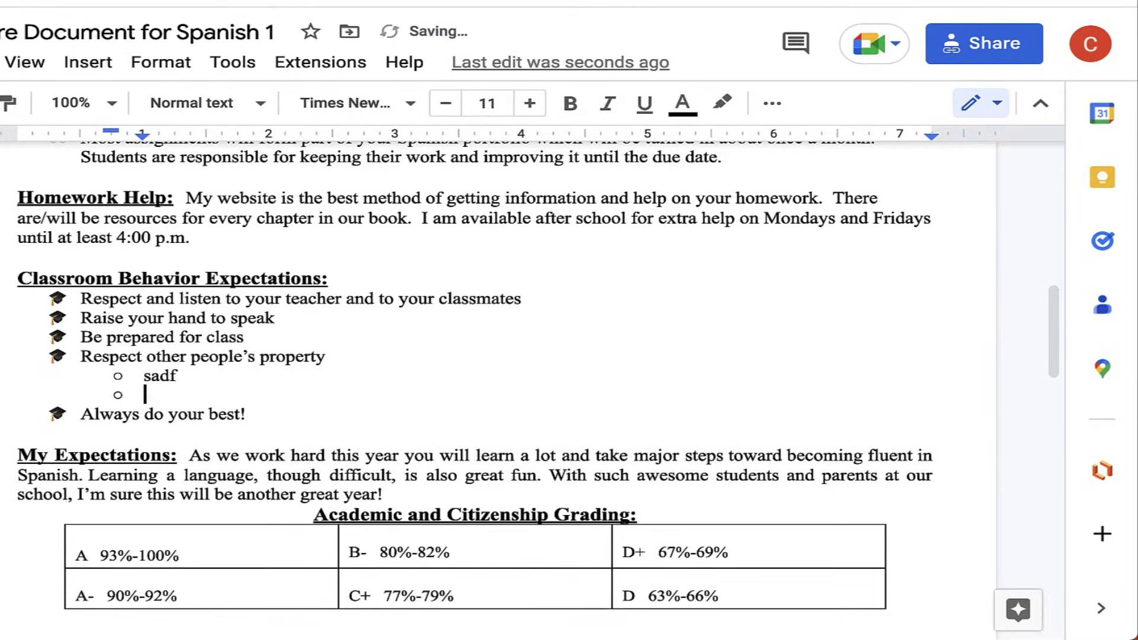
pyautogui.write('asfa')
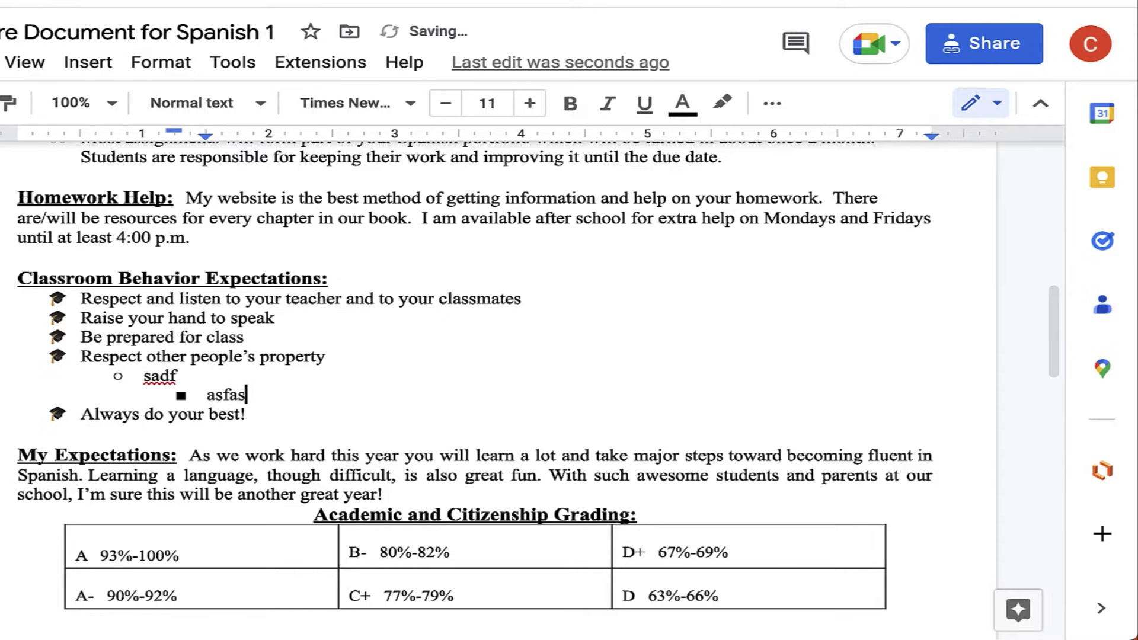
pyautogui.write('s')
pyautogui.press('Return')
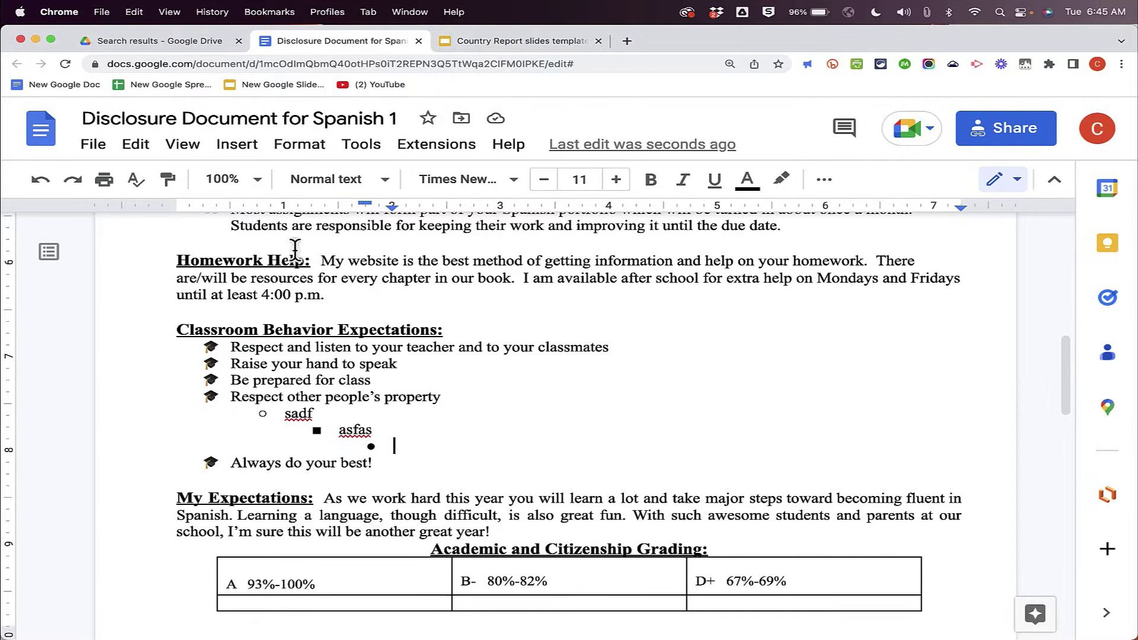
pyautogui.click(501, 41)
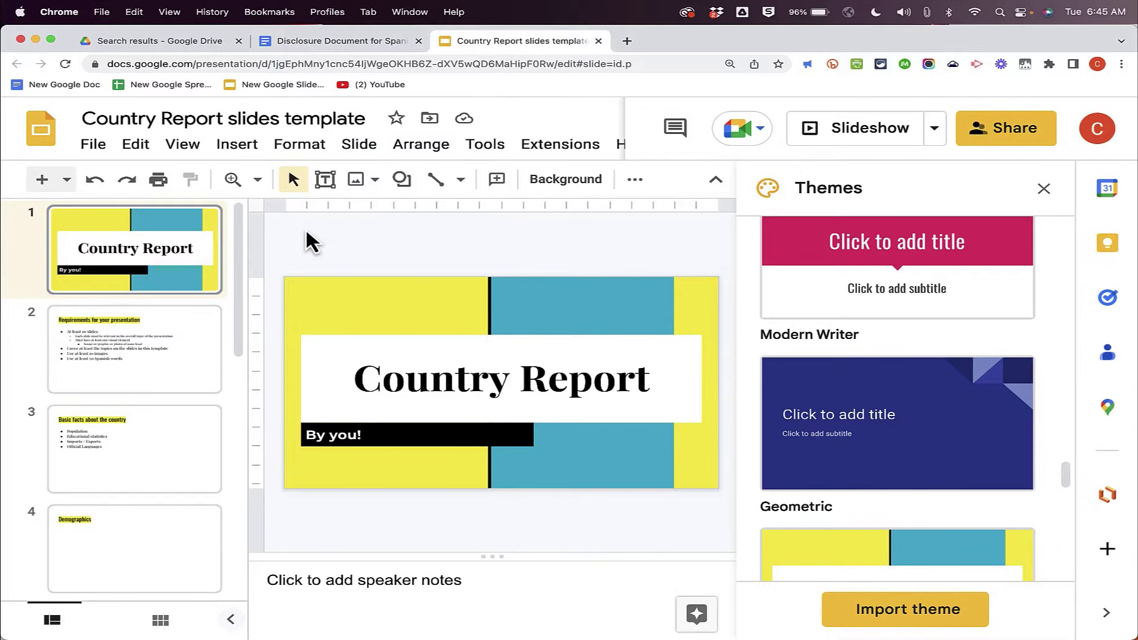
# - On slide 2, select the requirements list and bring up its More bullets character chooser
pyautogui.click(143, 329)
pyautogui.click(1044, 188)
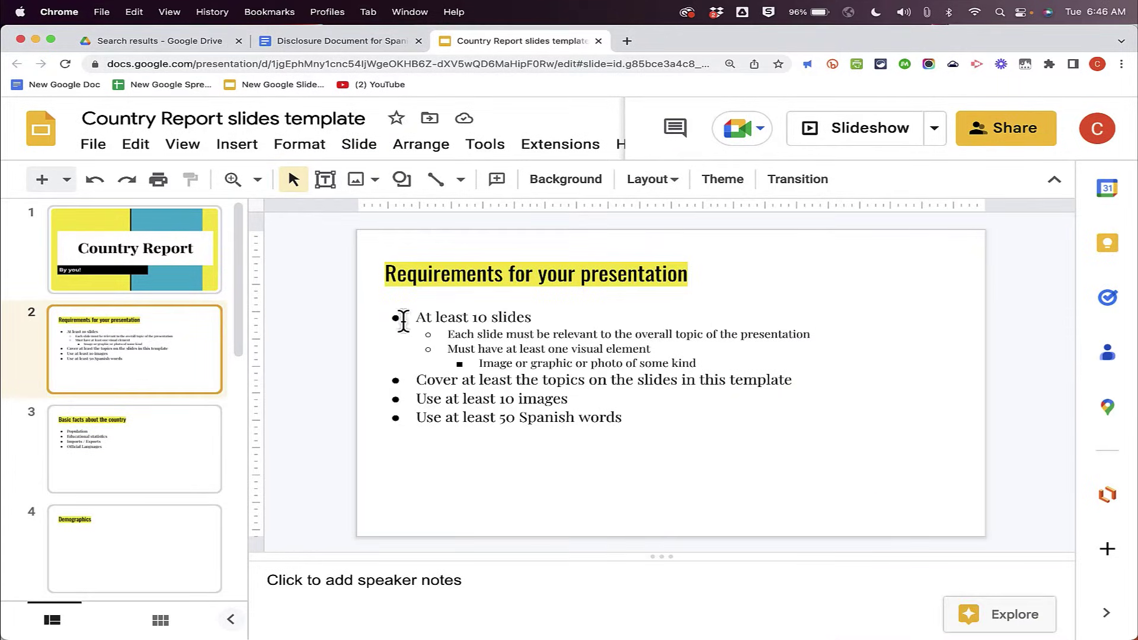
pyautogui.click(396, 417)
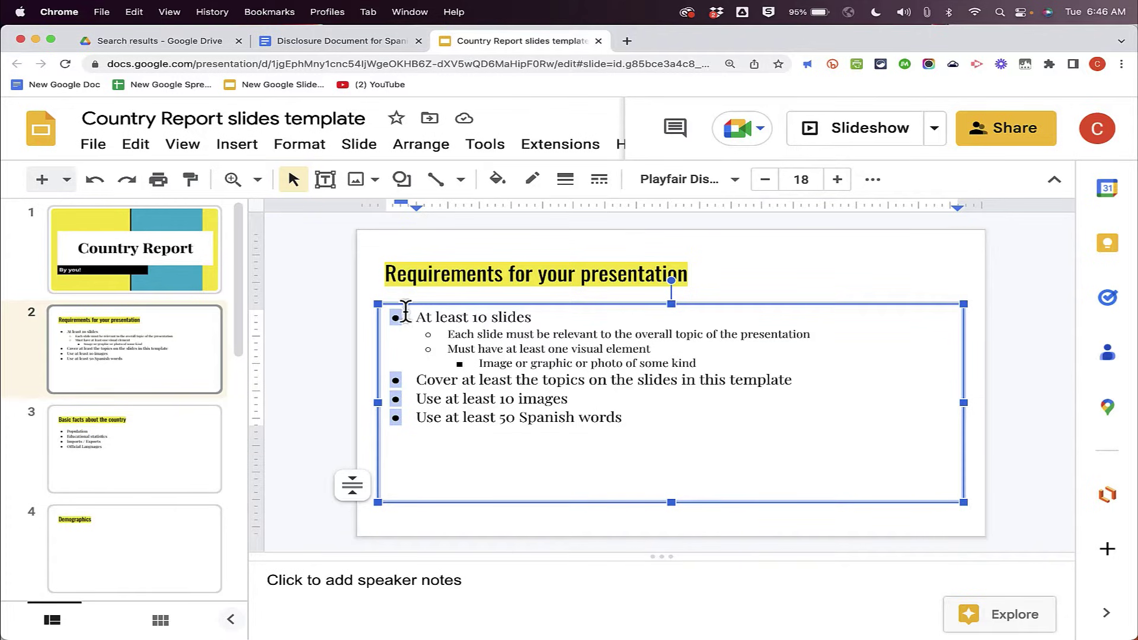
pyautogui.rightClick(397, 380)
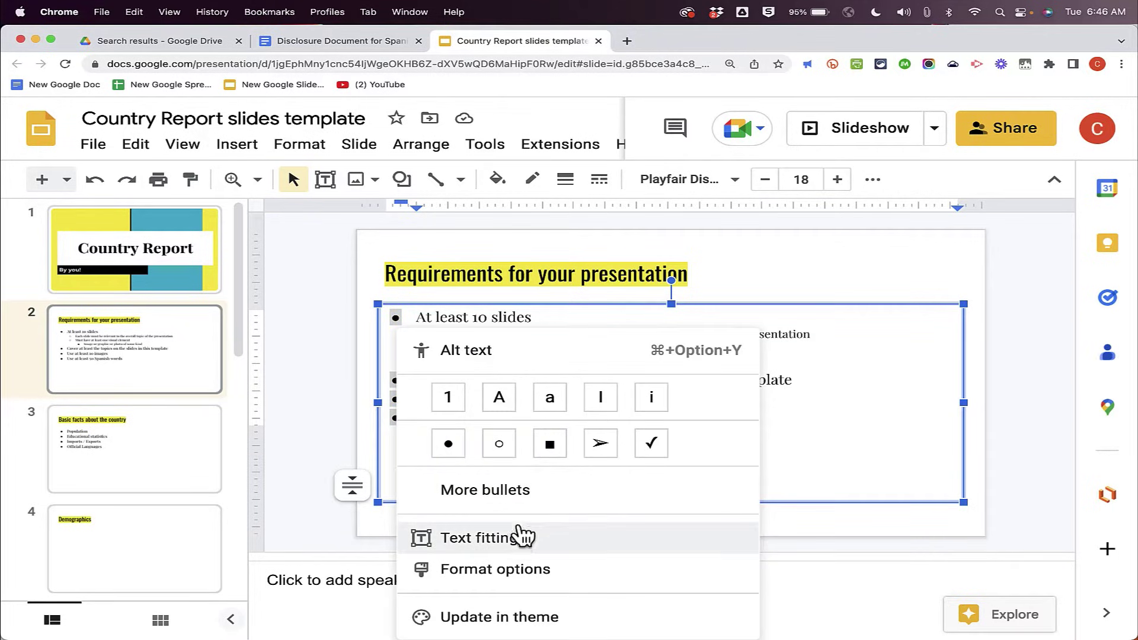
pyautogui.click(523, 493)
# - Set the character category to Emoji > Transport, Maps and Signage
pyautogui.click(606, 290)
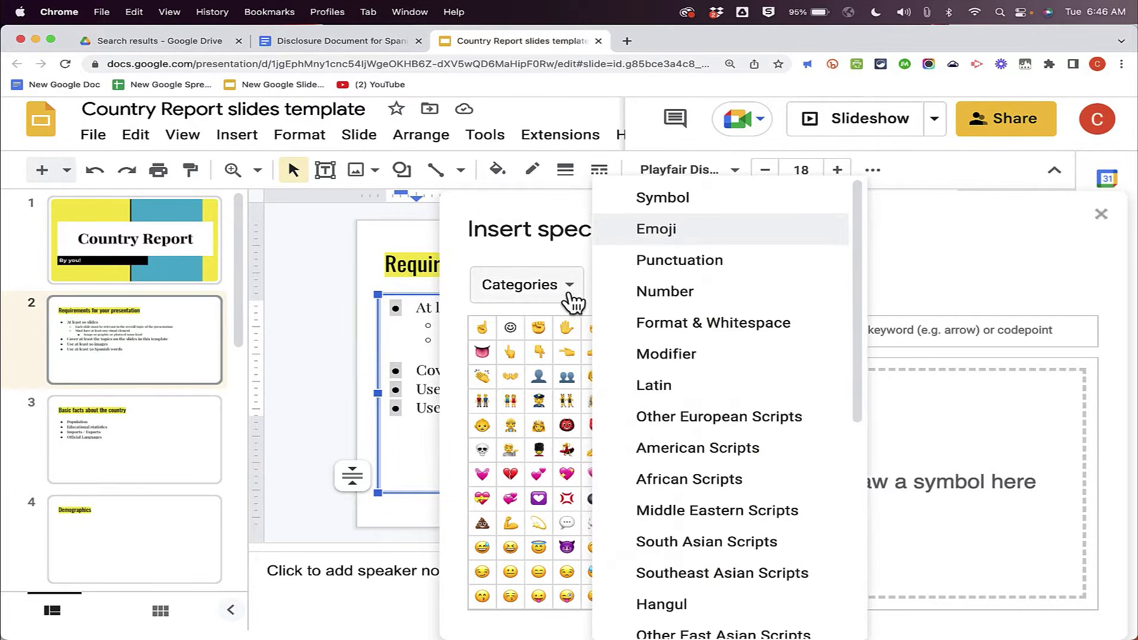
pyautogui.scroll(-5, 700, 468)
pyautogui.scroll(5, 702, 460)
pyautogui.click(578, 252)
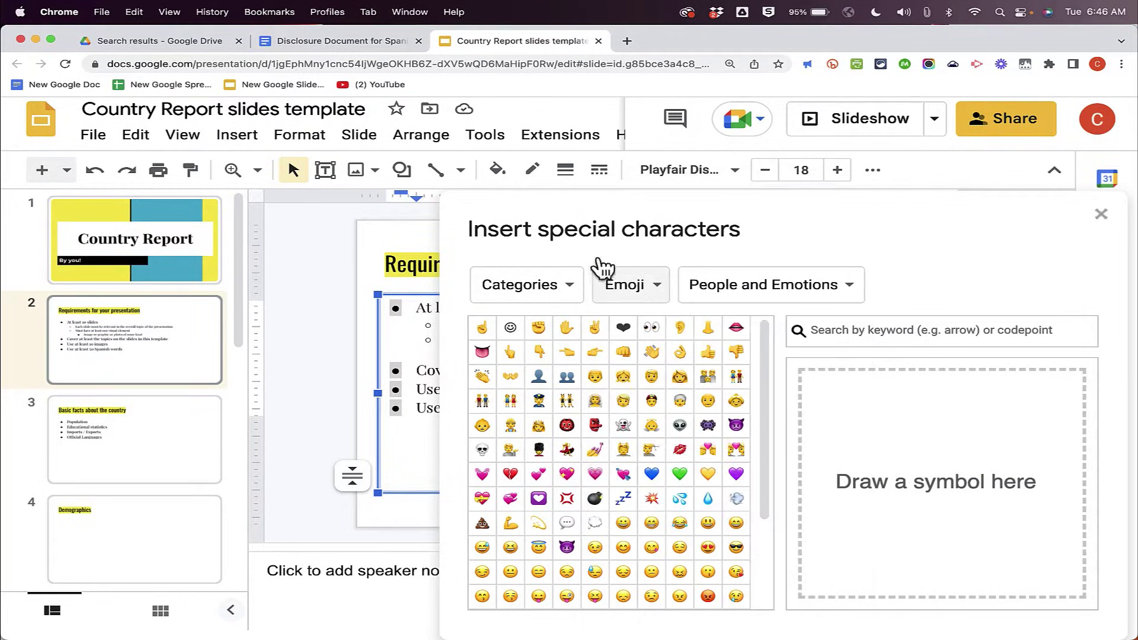
pyautogui.click(659, 291)
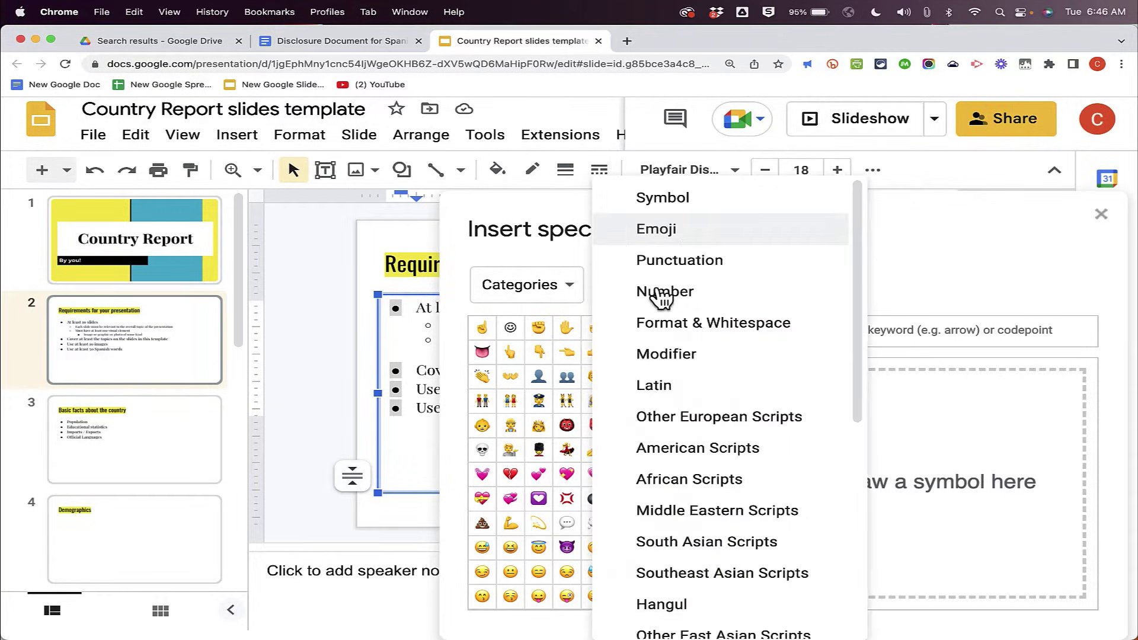
pyautogui.click(583, 222)
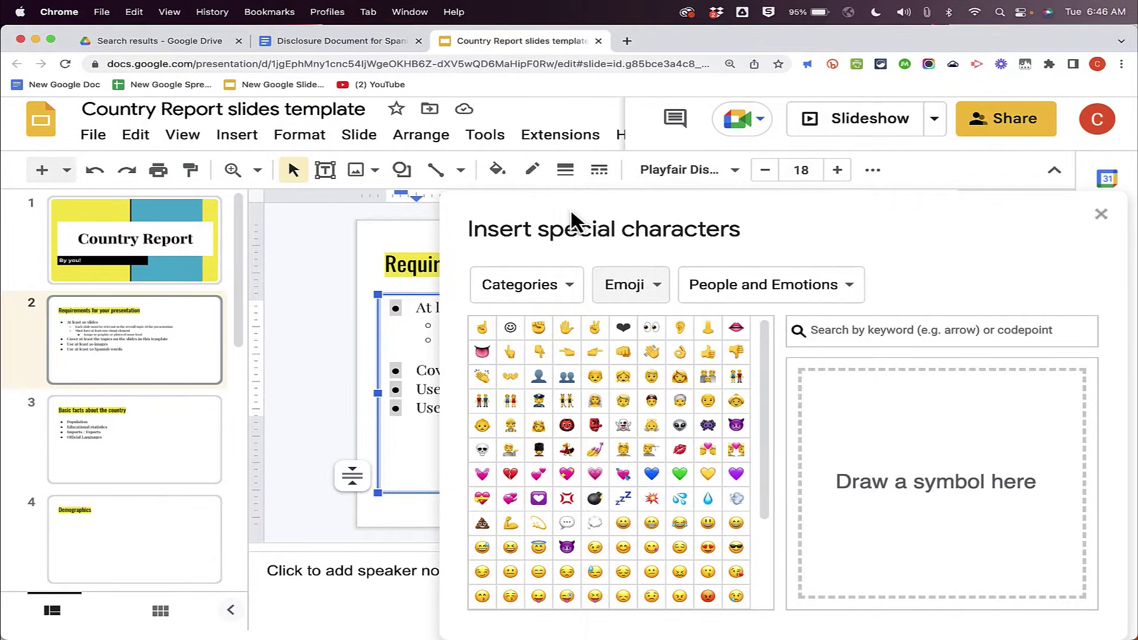
pyautogui.click(789, 290)
pyautogui.click(780, 314)
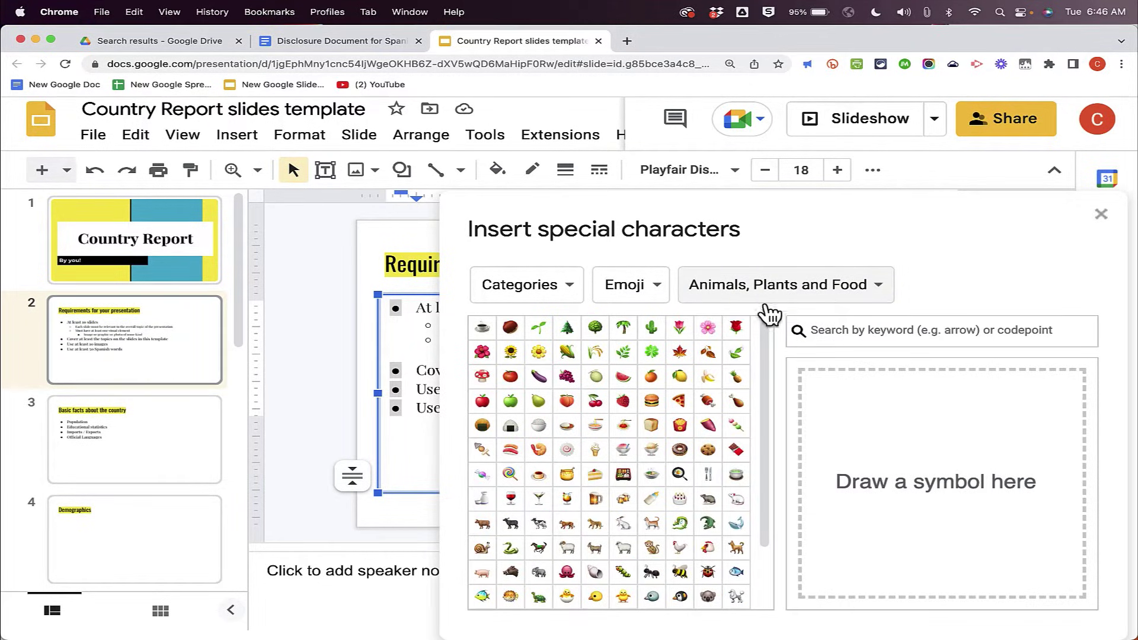
pyautogui.click(779, 297)
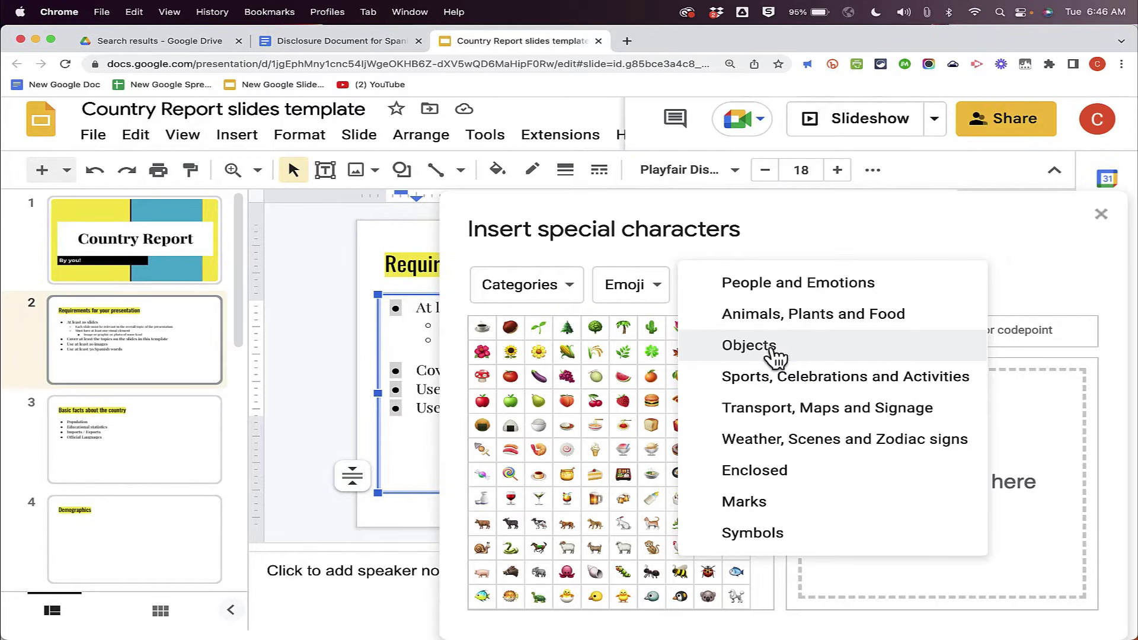
pyautogui.click(832, 408)
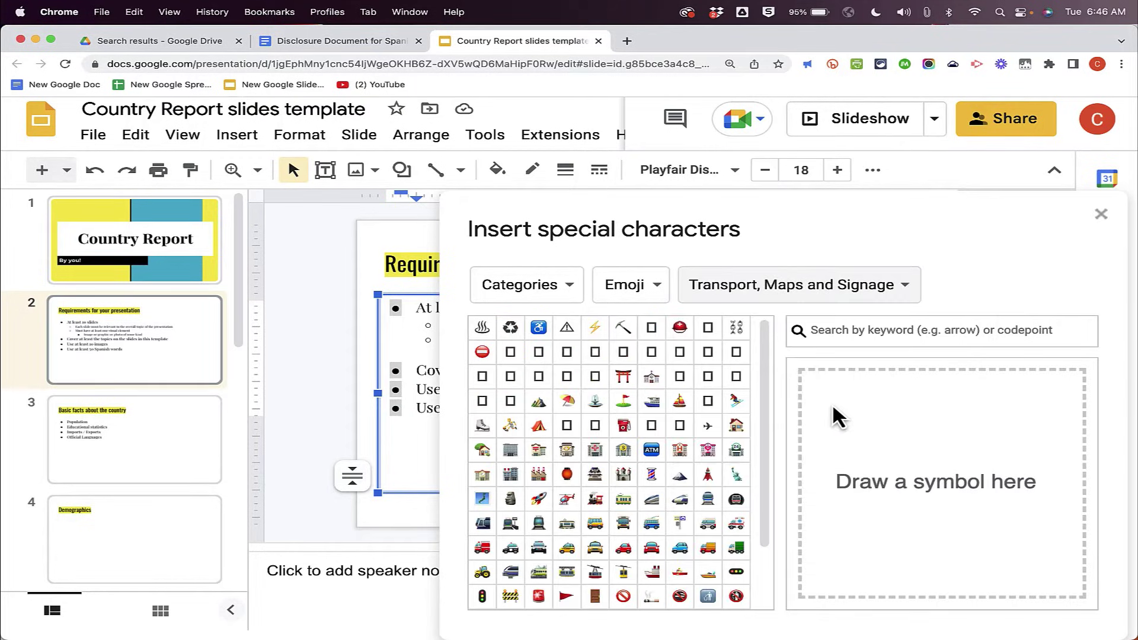
pyautogui.click(867, 332)
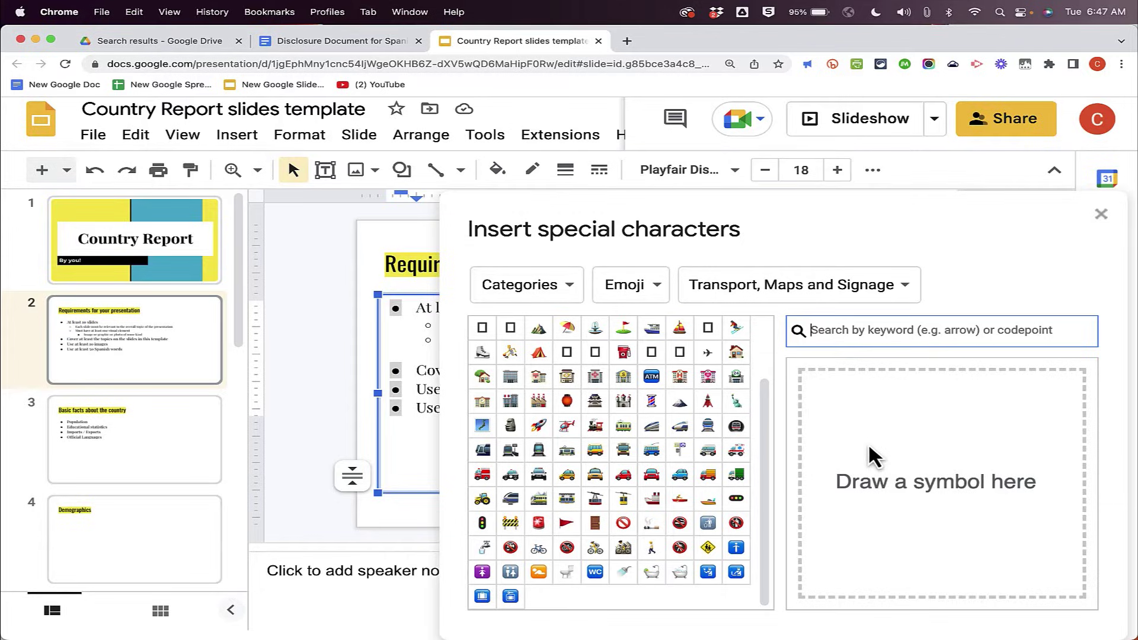
# - Sketch a flag and make the top-level bullets red triangular flags on posts
pyautogui.moveTo(864, 436); pyautogui.dragTo(893, 536)
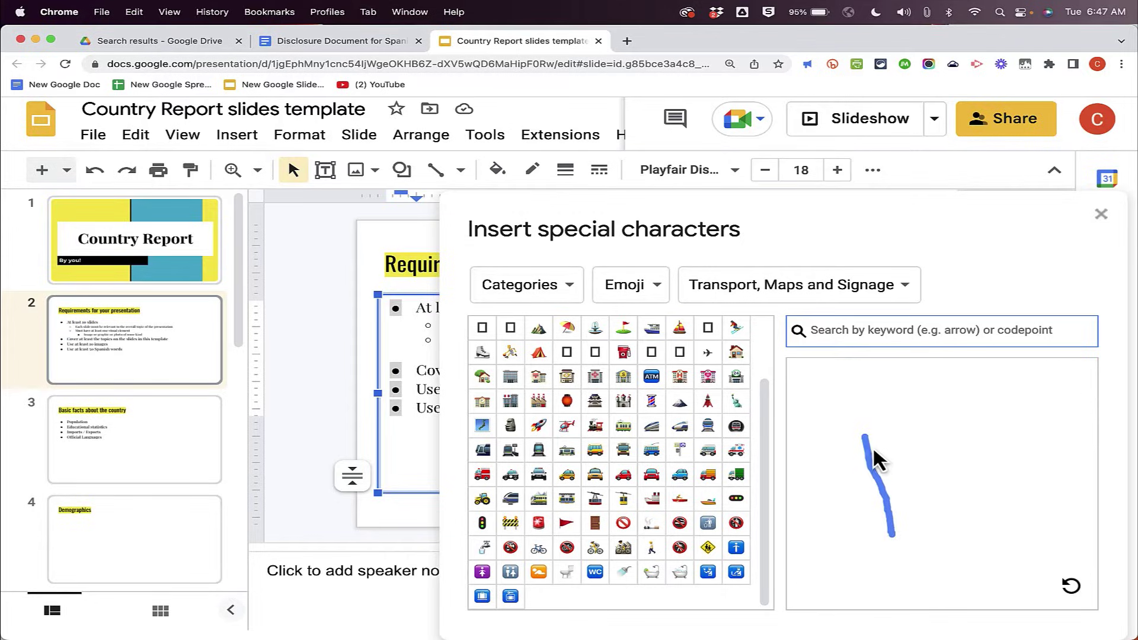
pyautogui.moveTo(865, 441); pyautogui.dragTo(956, 454)
pyautogui.moveTo(885, 471); pyautogui.dragTo(875, 475)
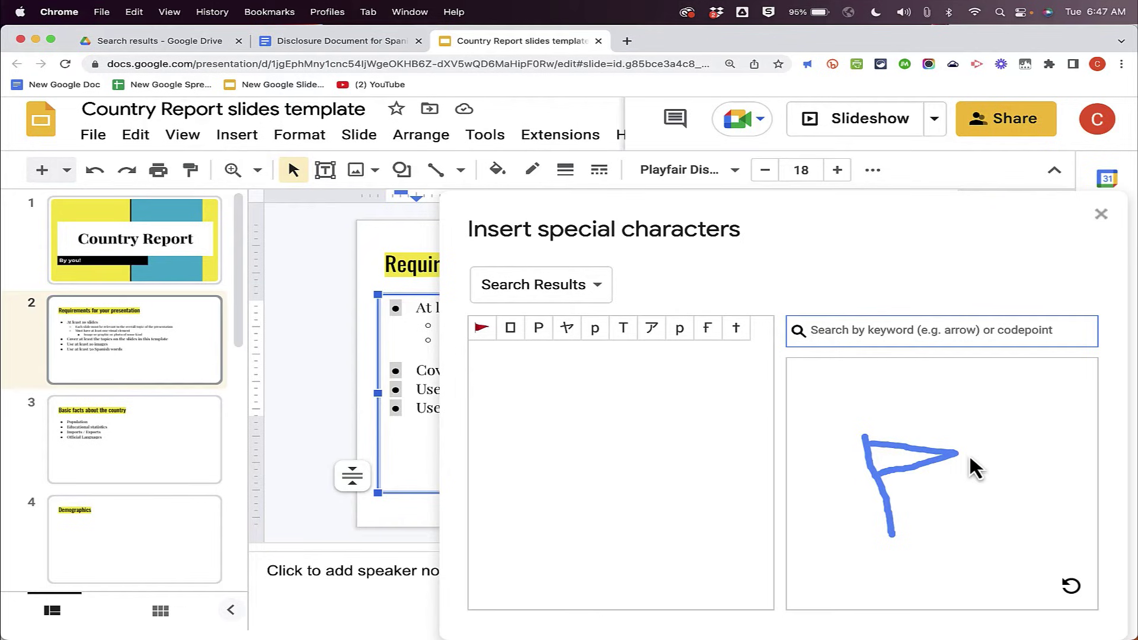
pyautogui.moveTo(488, 333)
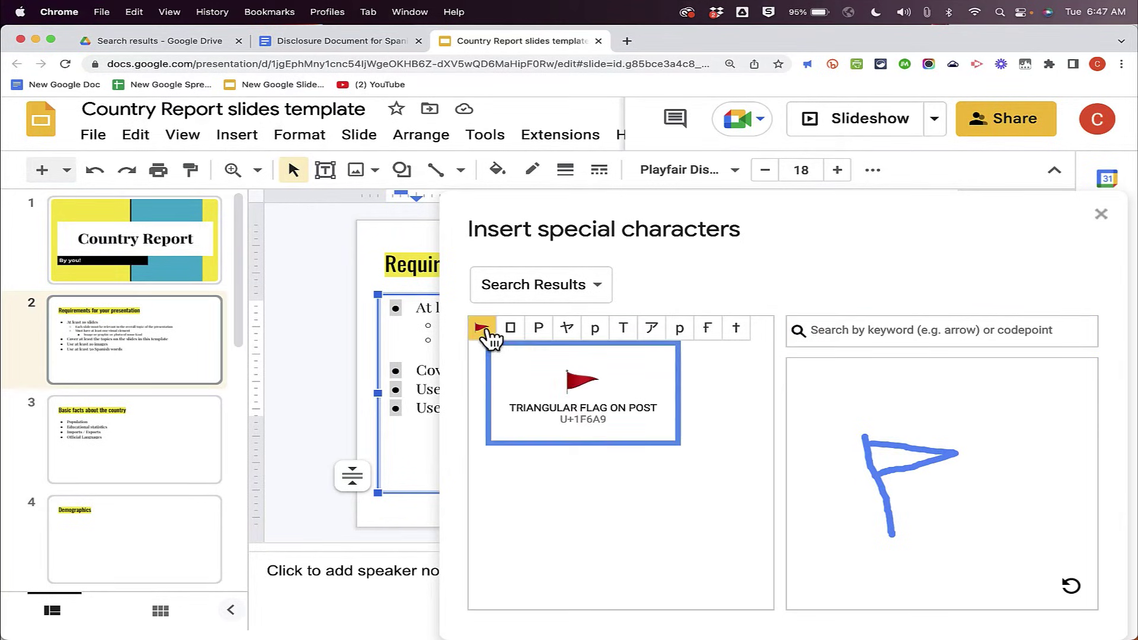
pyautogui.click(487, 333)
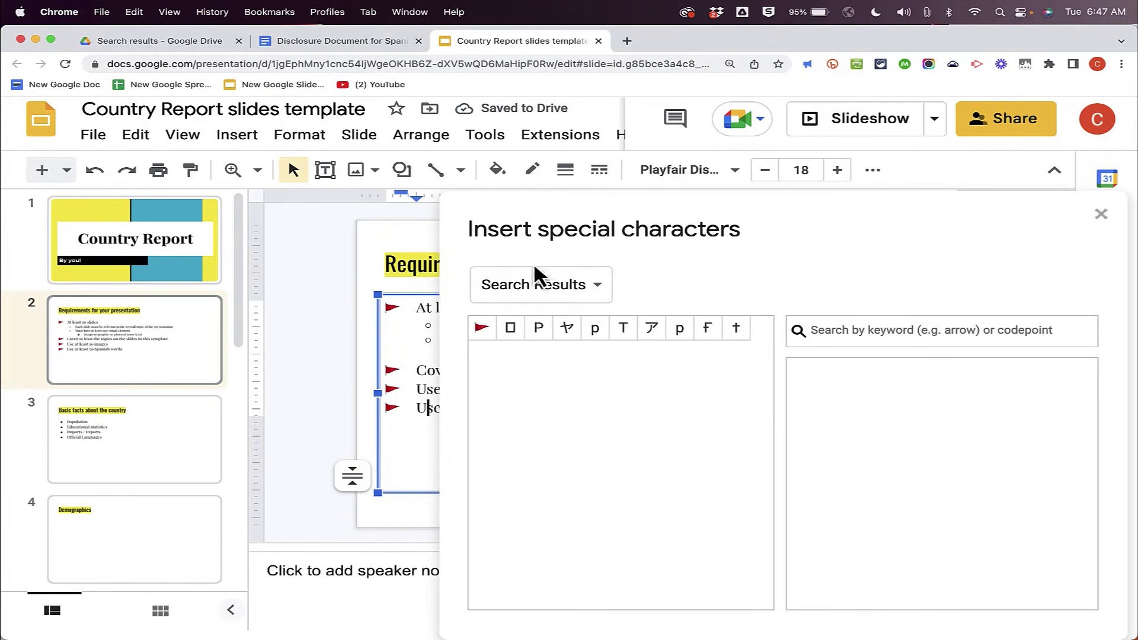
pyautogui.click(1102, 215)
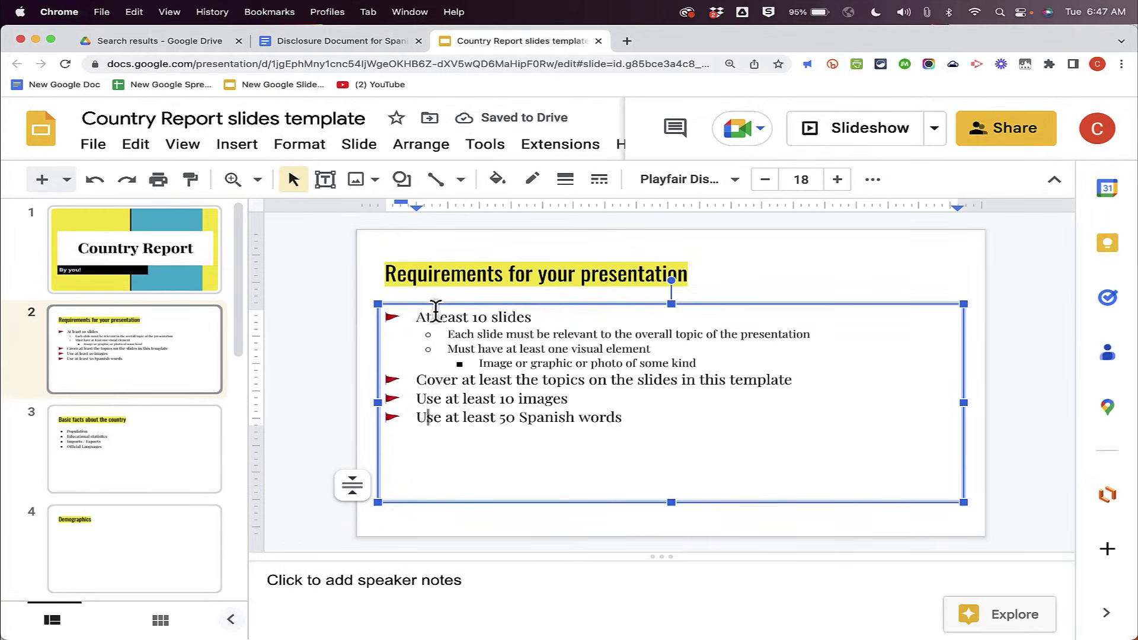
pyautogui.click(429, 348)
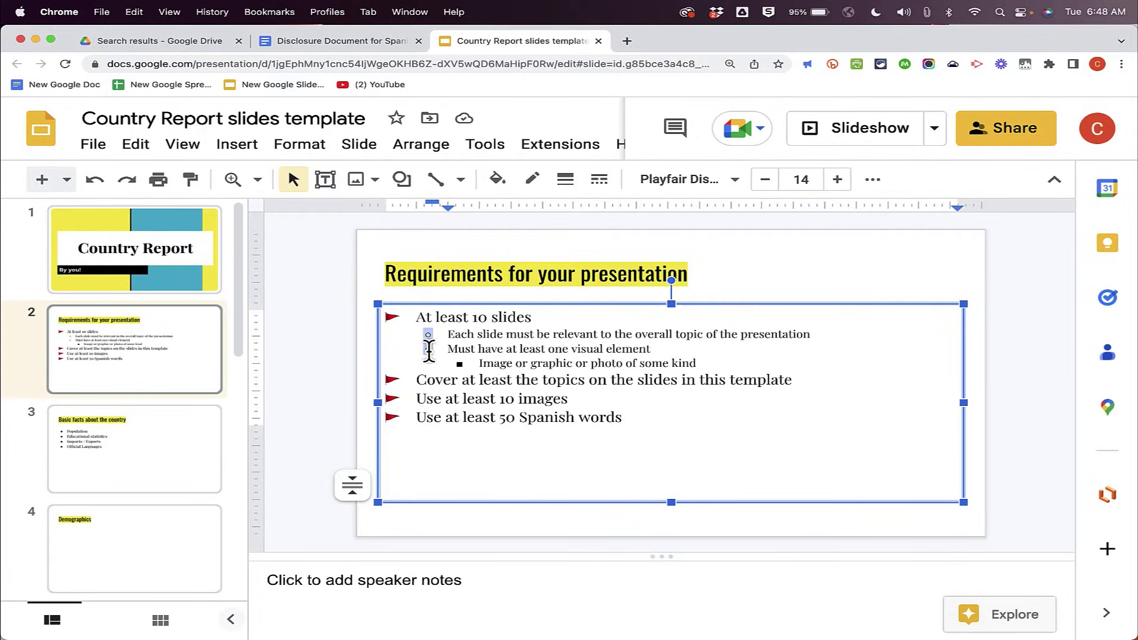
# - Search 'map' under Emoji and make the two second-level bullets world-map emoji
pyautogui.rightClick(428, 349)
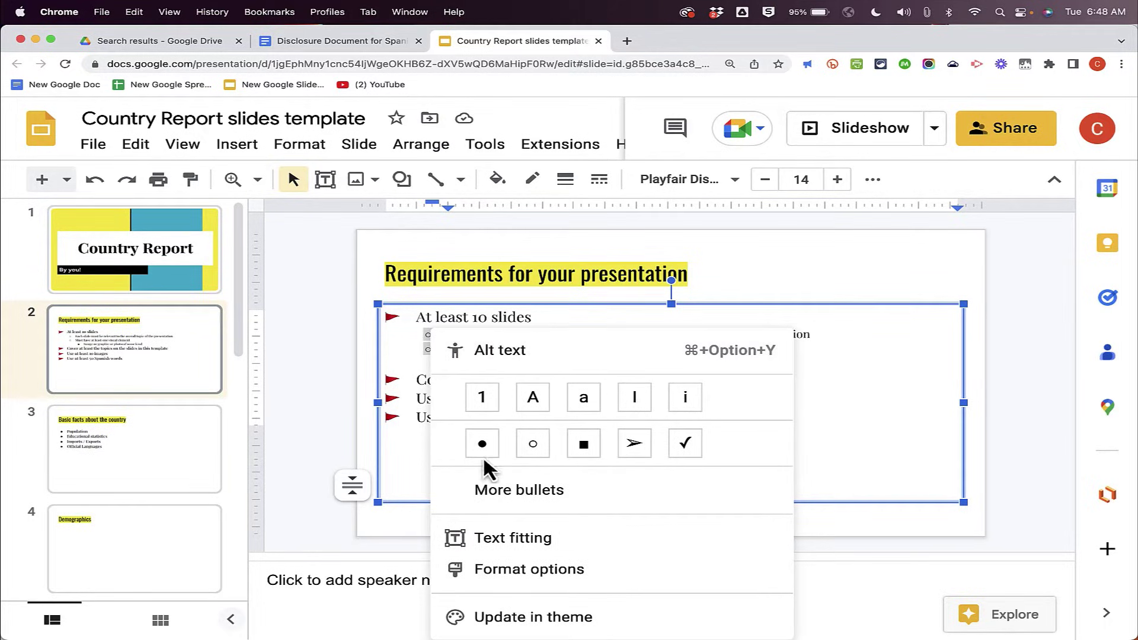
pyautogui.click(535, 492)
pyautogui.click(590, 287)
pyautogui.click(587, 283)
pyautogui.click(633, 287)
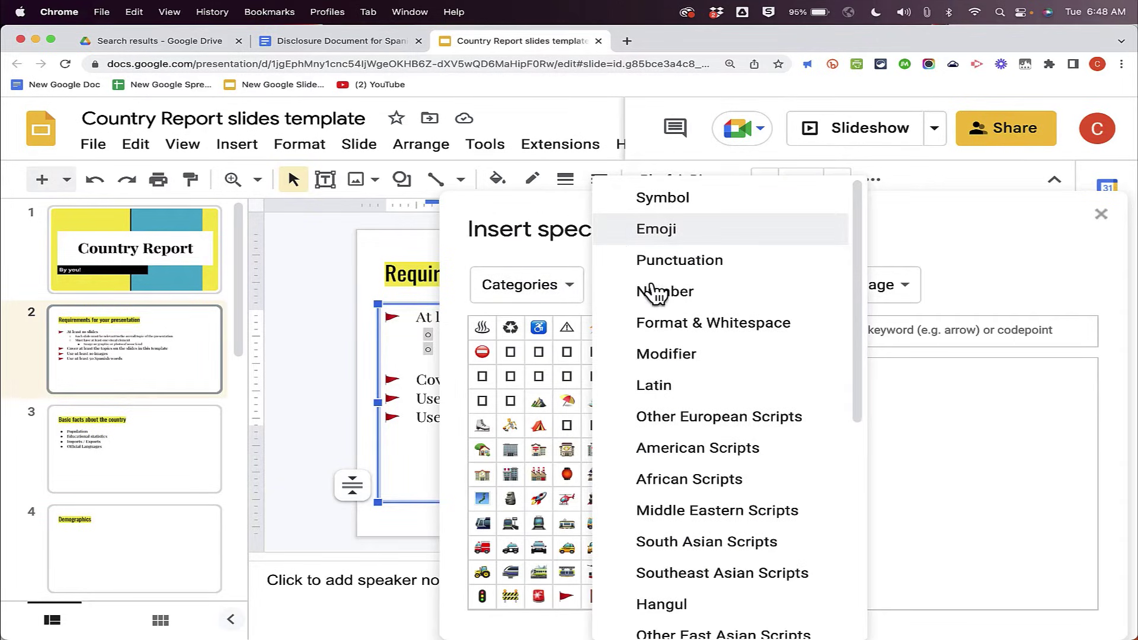
pyautogui.click(667, 231)
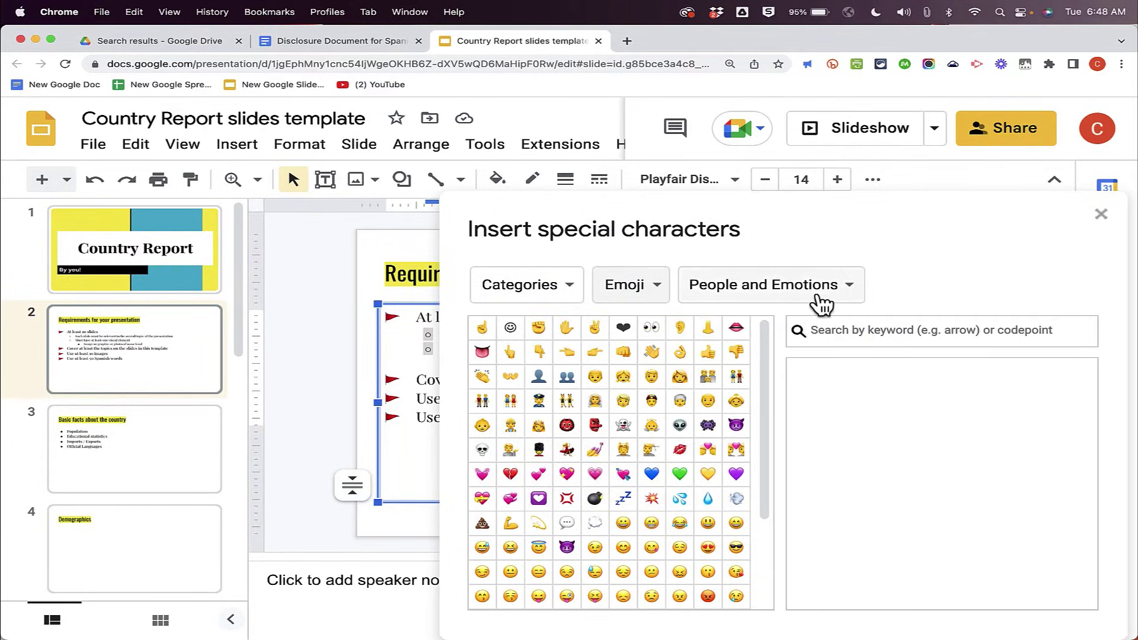
pyautogui.click(925, 330)
pyautogui.write('map')
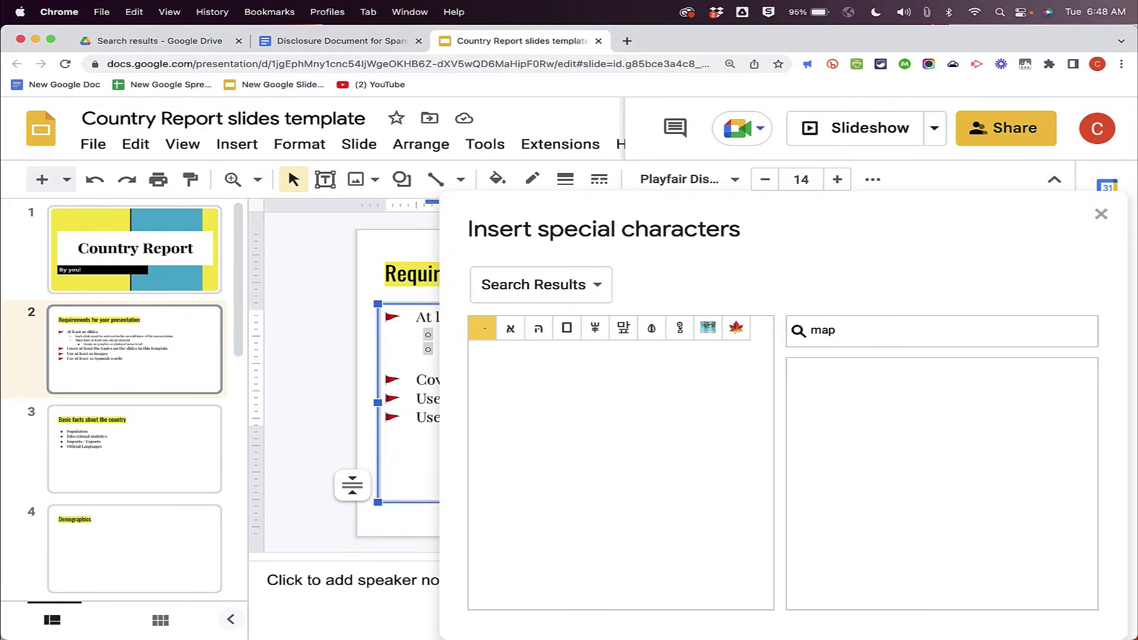
pyautogui.click(708, 328)
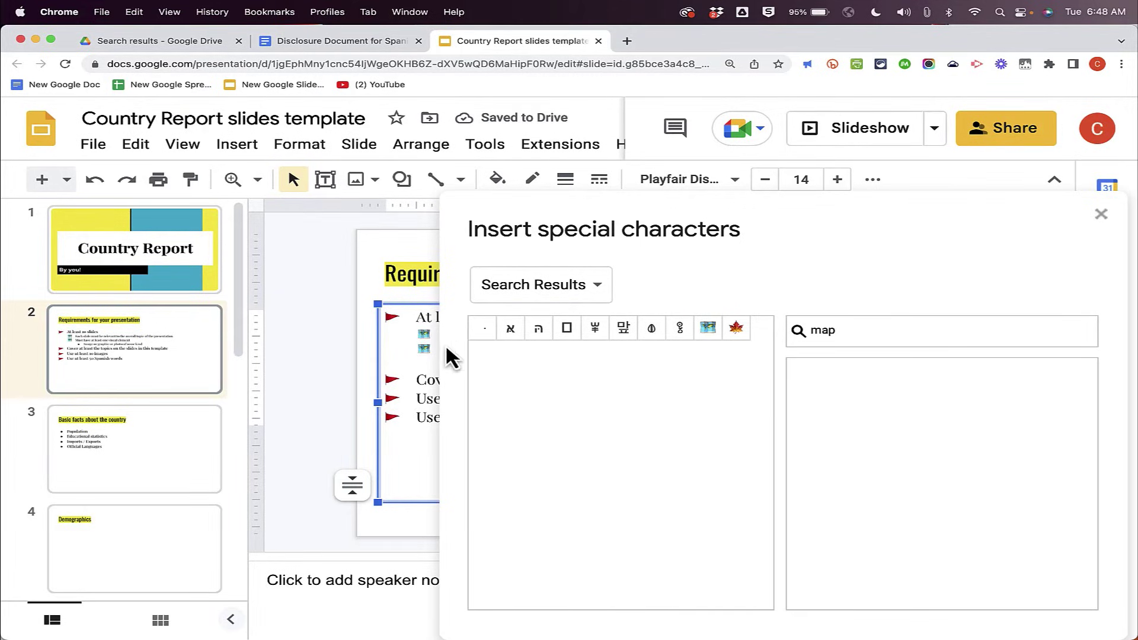
pyautogui.click(1101, 213)
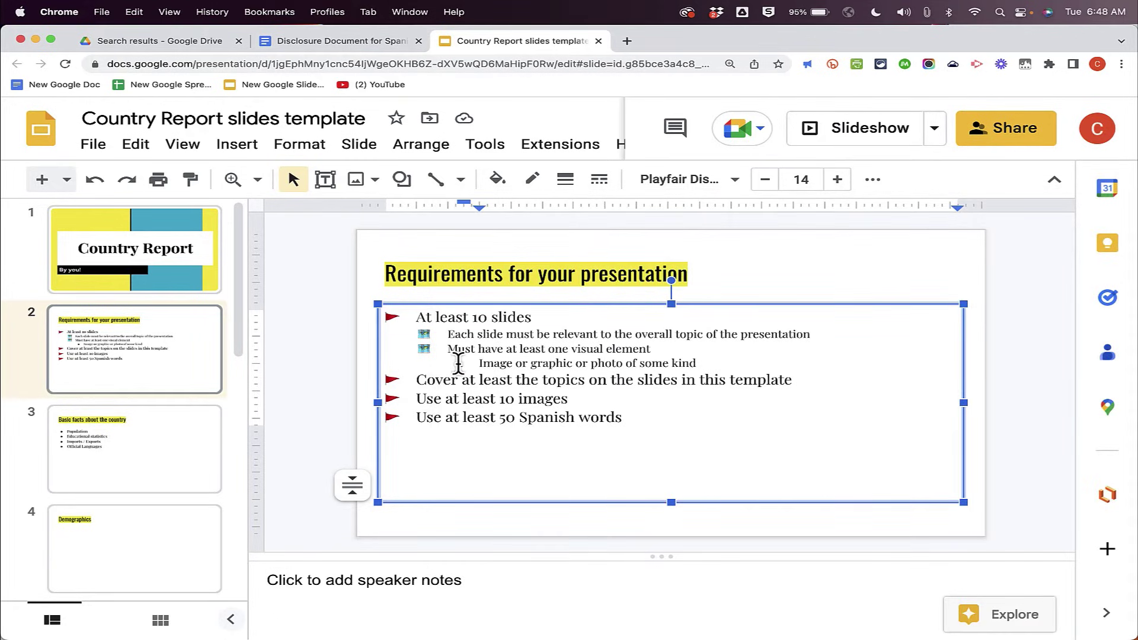
# - Draw a heart in the drawing pad and make the third-level bullet a green heart
pyautogui.rightClick(461, 364)
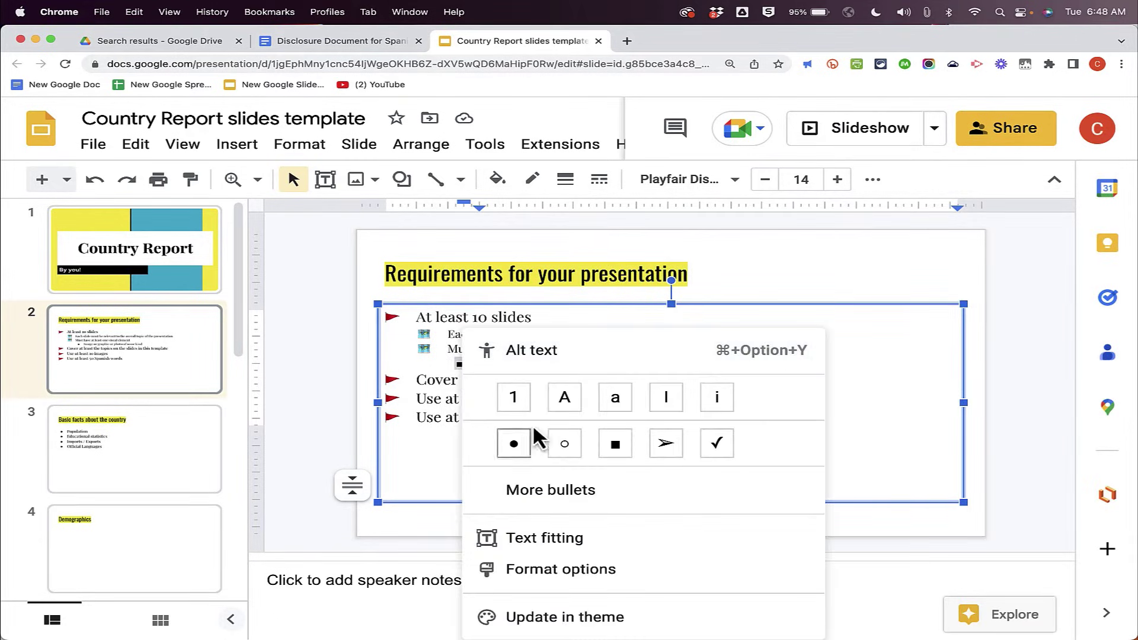
pyautogui.click(571, 492)
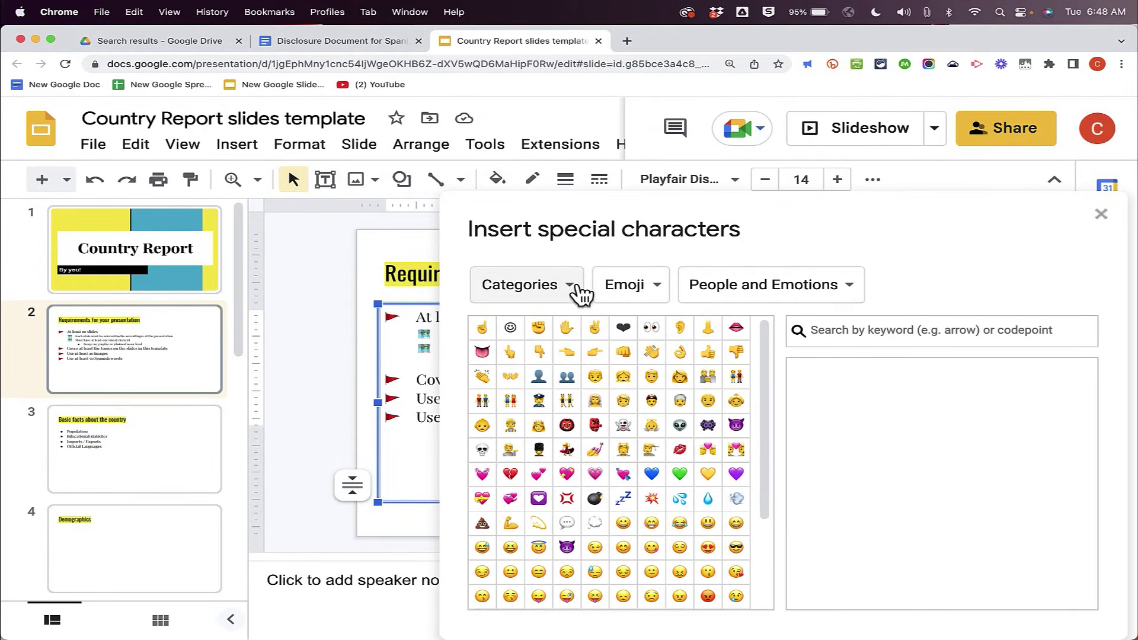
pyautogui.click(658, 285)
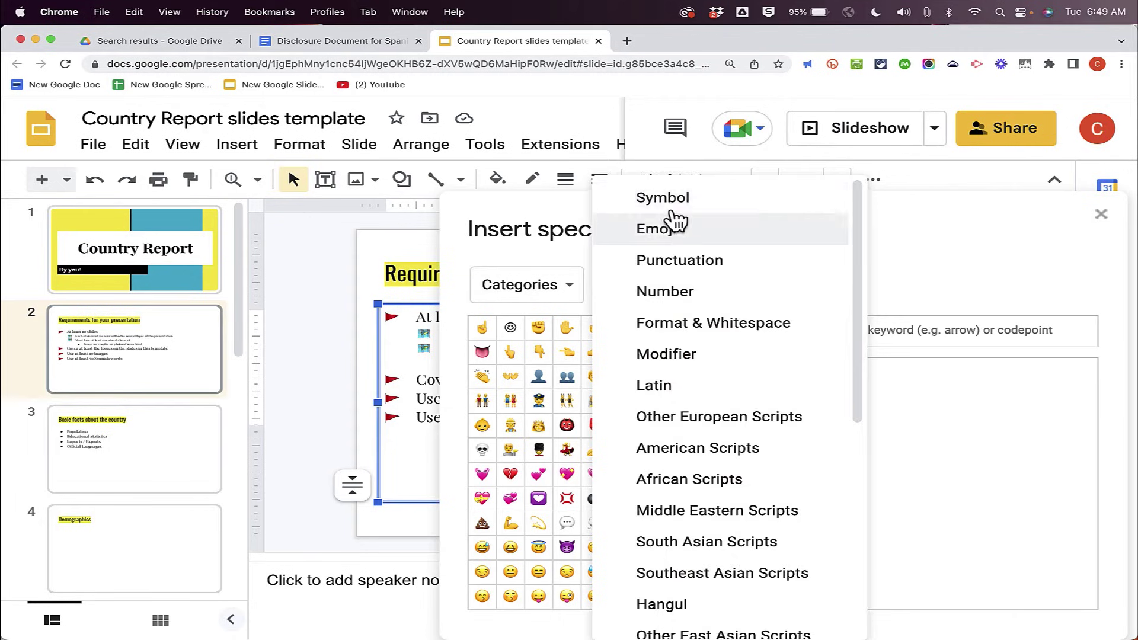
pyautogui.click(881, 331)
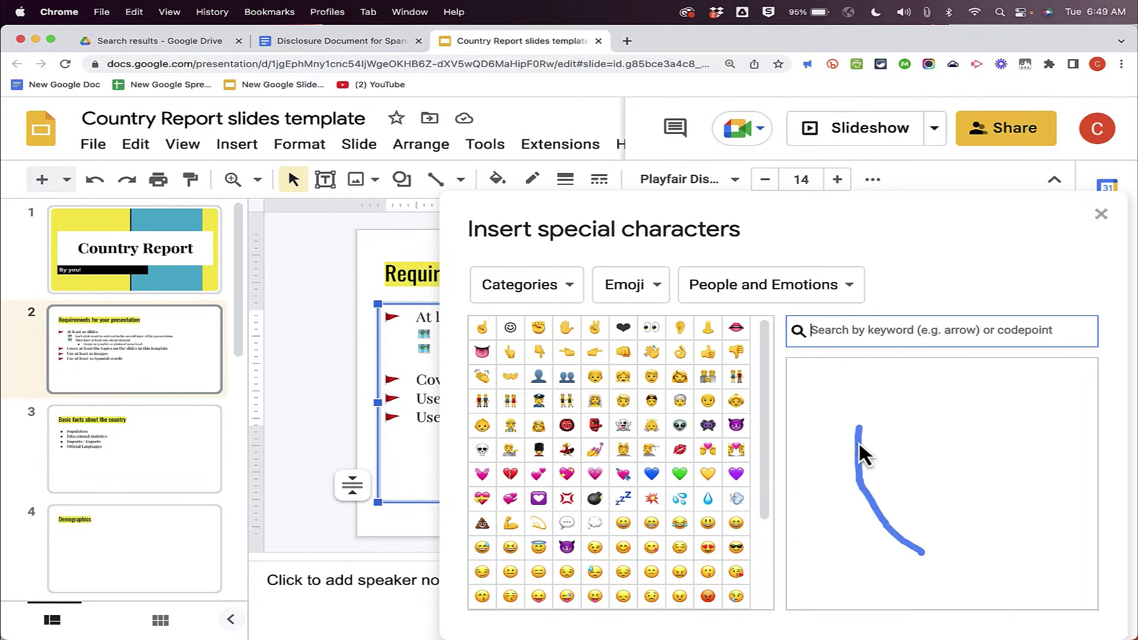
pyautogui.moveTo(937, 541); pyautogui.dragTo(924, 556)
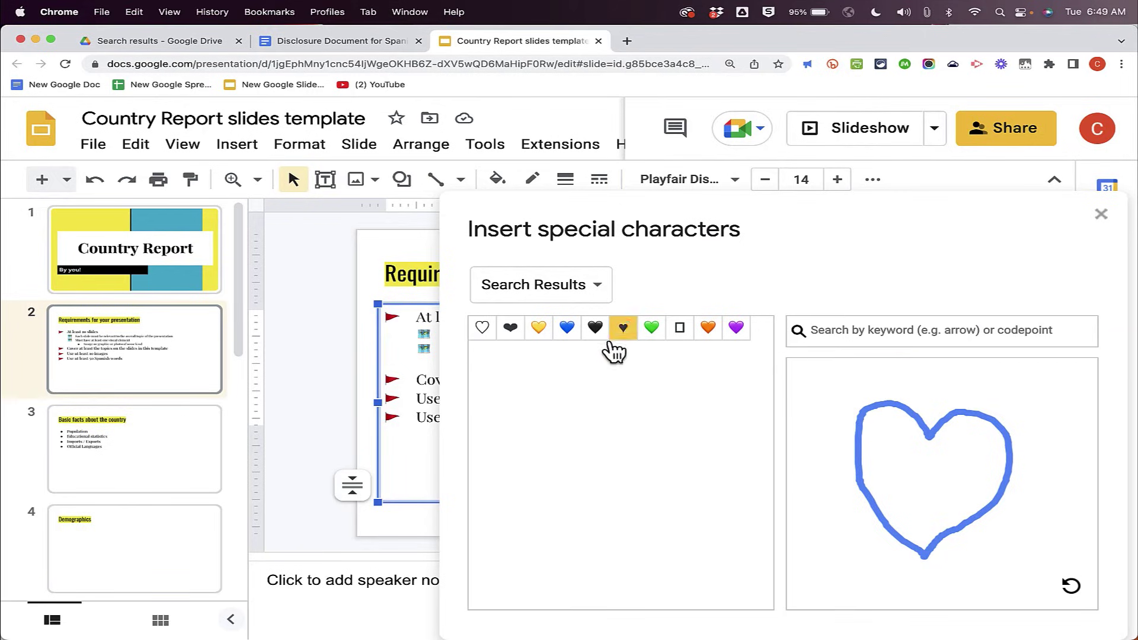
pyautogui.click(653, 338)
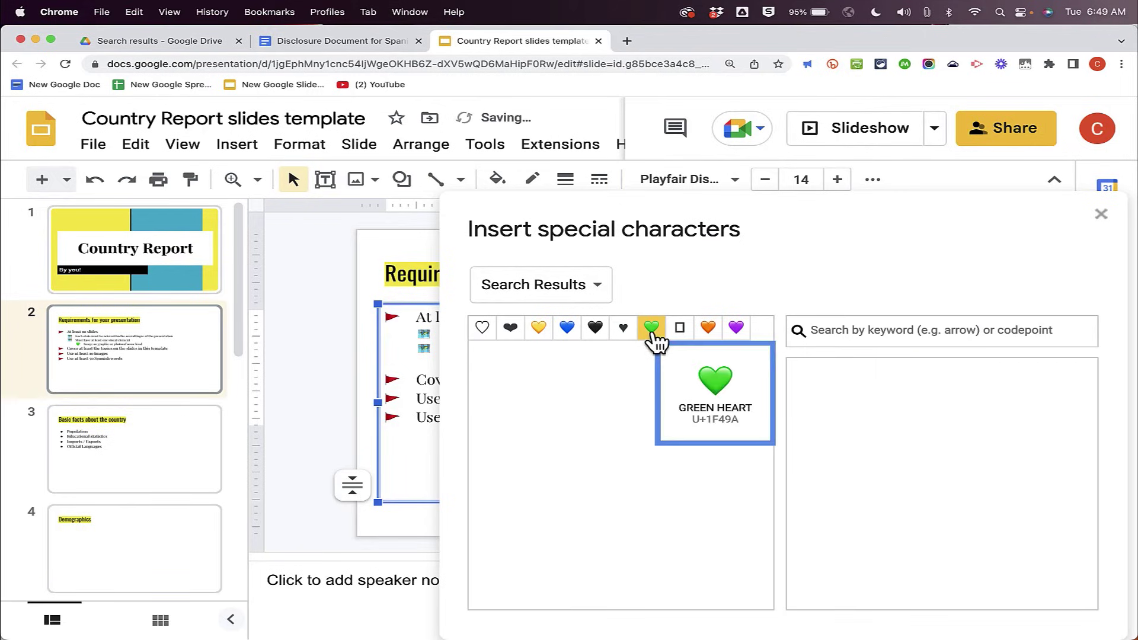
pyautogui.click(1101, 214)
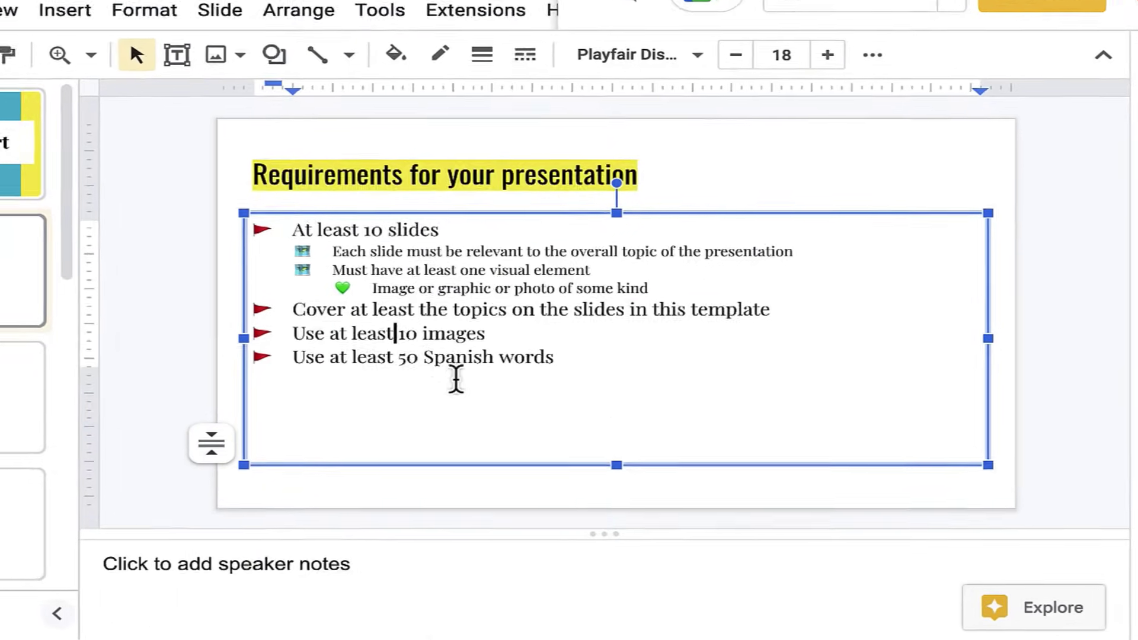
# - On slide 3, change the four list bullets to the game die emoji, found by searching 'game'
pyautogui.click(86, 435)
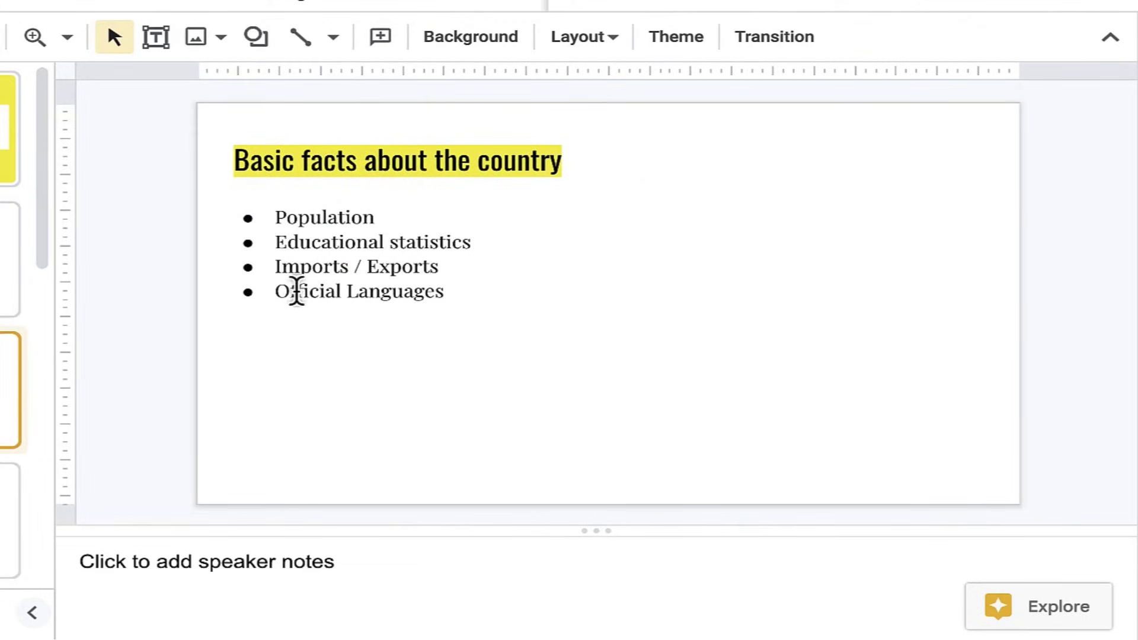
pyautogui.click(248, 290)
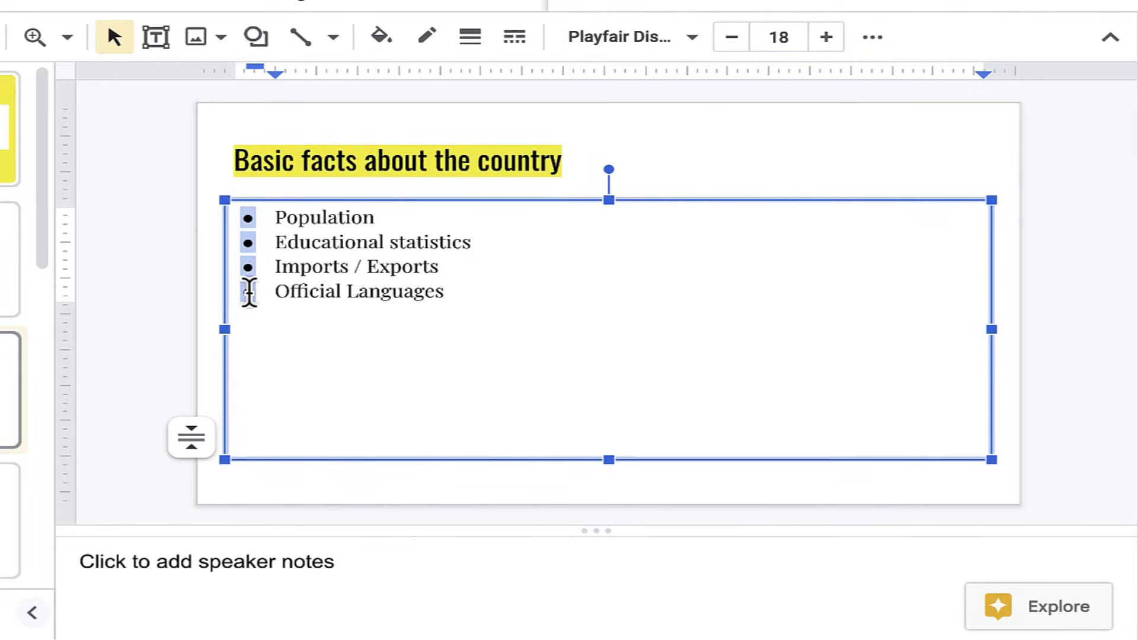
pyautogui.rightClick(250, 267)
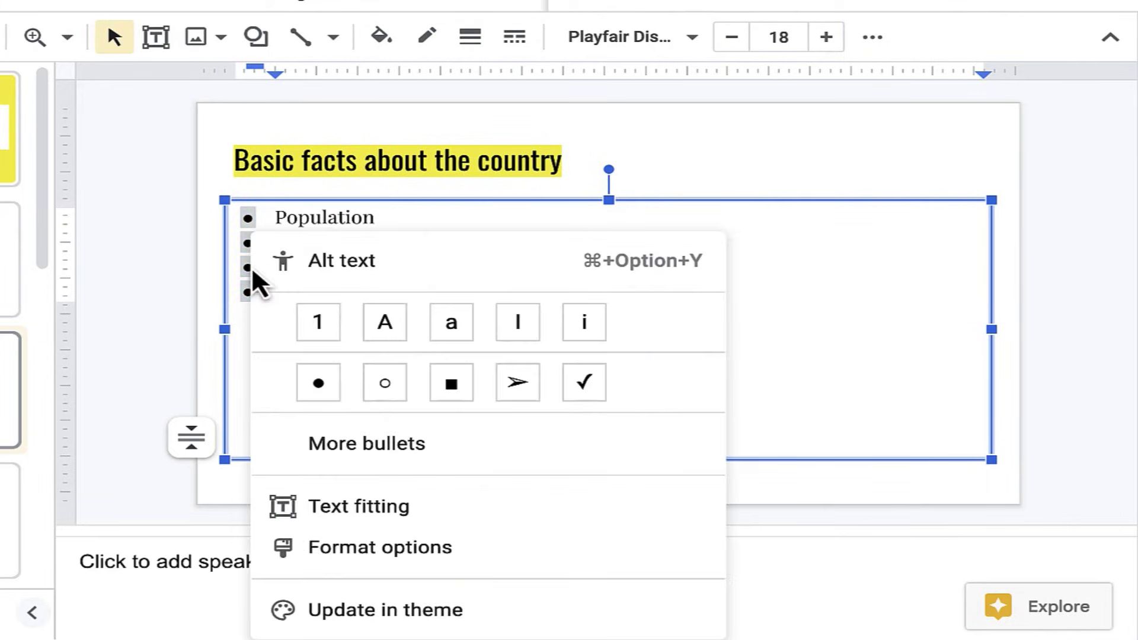
pyautogui.click(366, 442)
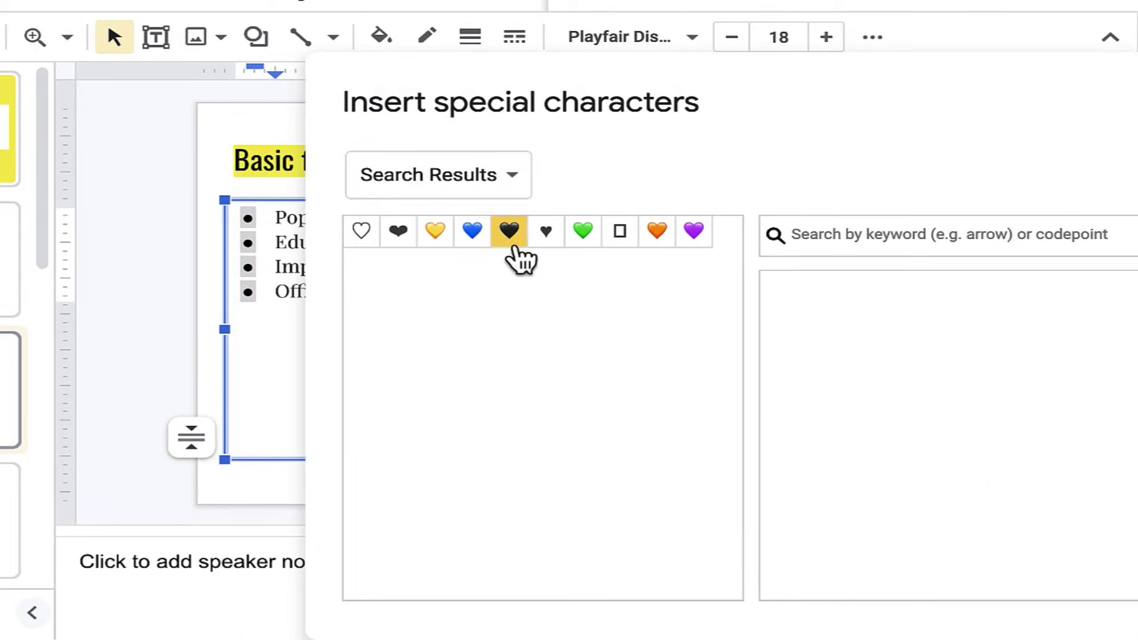
pyautogui.click(476, 188)
pyautogui.click(477, 191)
pyautogui.click(873, 231)
pyautogui.write('game')
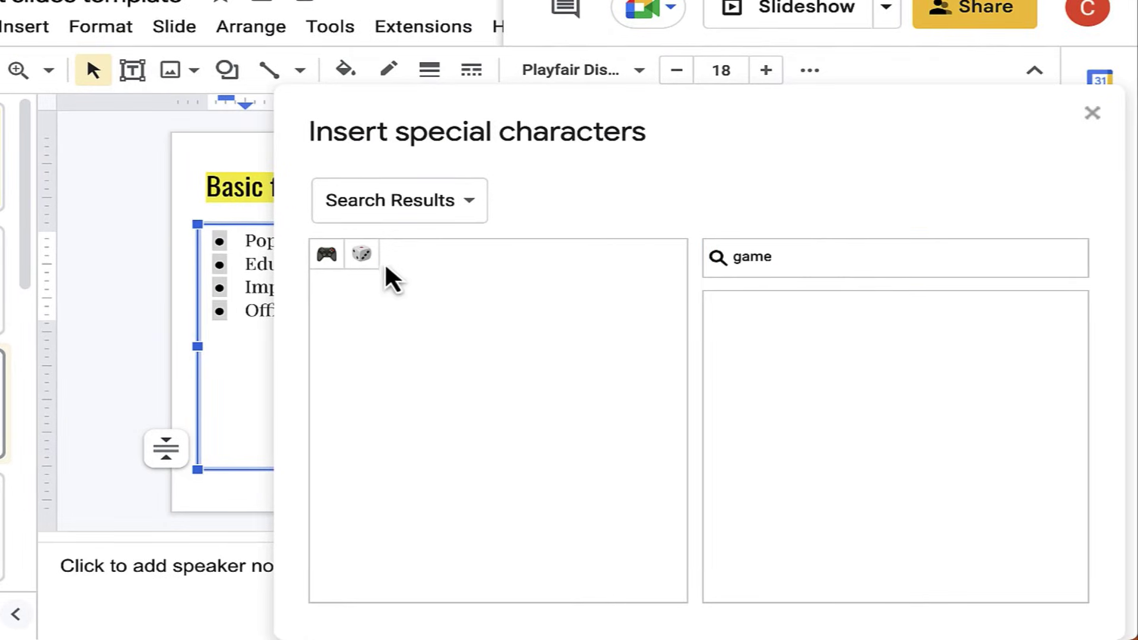
pyautogui.click(367, 260)
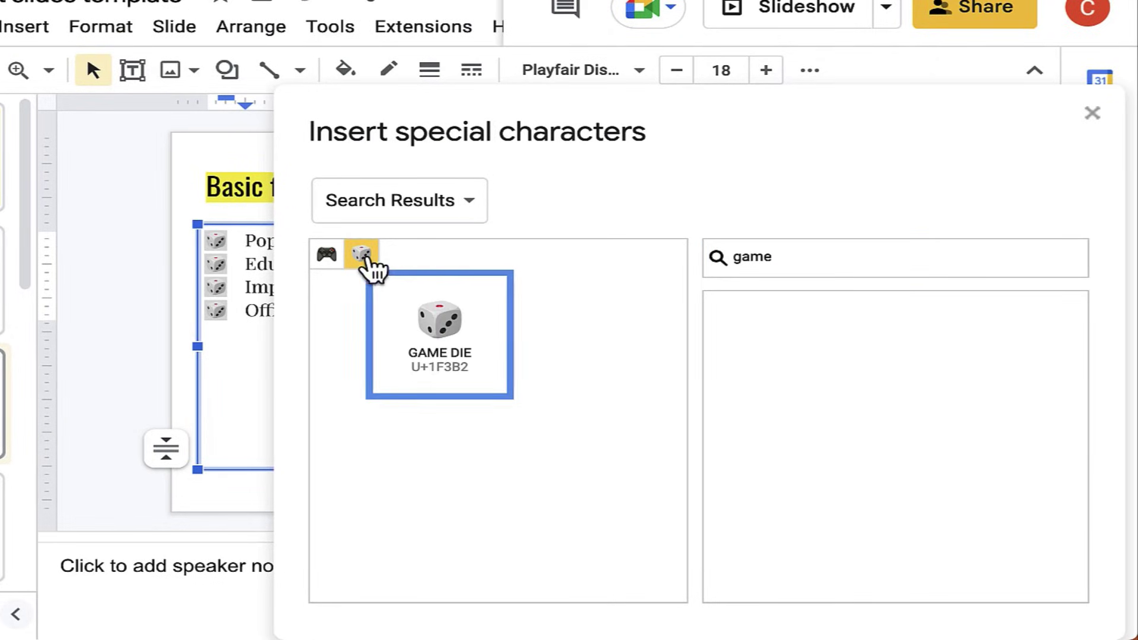
# - Close the special characters panel and select the slide's title and bulleted body boxes
pyautogui.click(1093, 113)
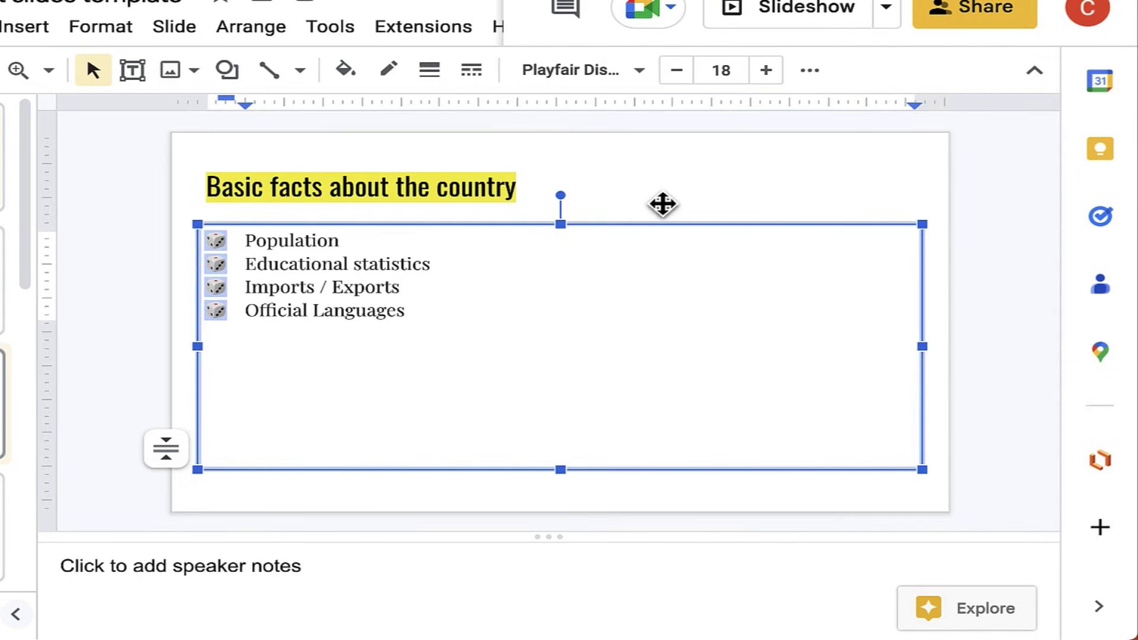
pyautogui.click(661, 204)
pyautogui.click(620, 295)
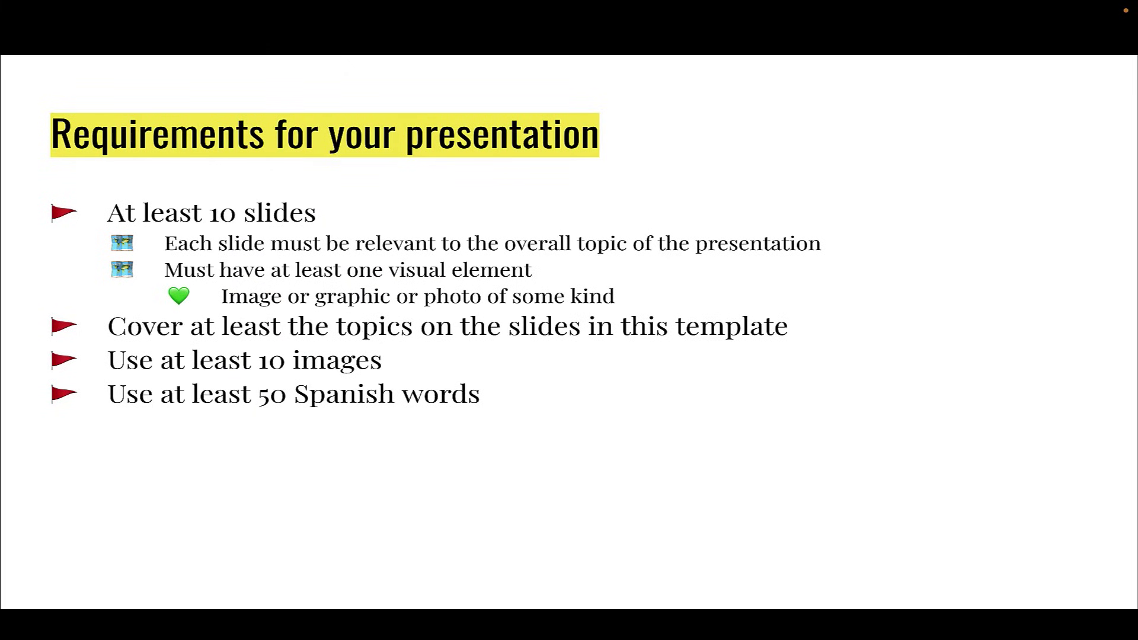
# - Advance the slideshow to the Basic facts about the country slide, then exit to the editor
pyautogui.press('Right')
pyautogui.press('Escape')
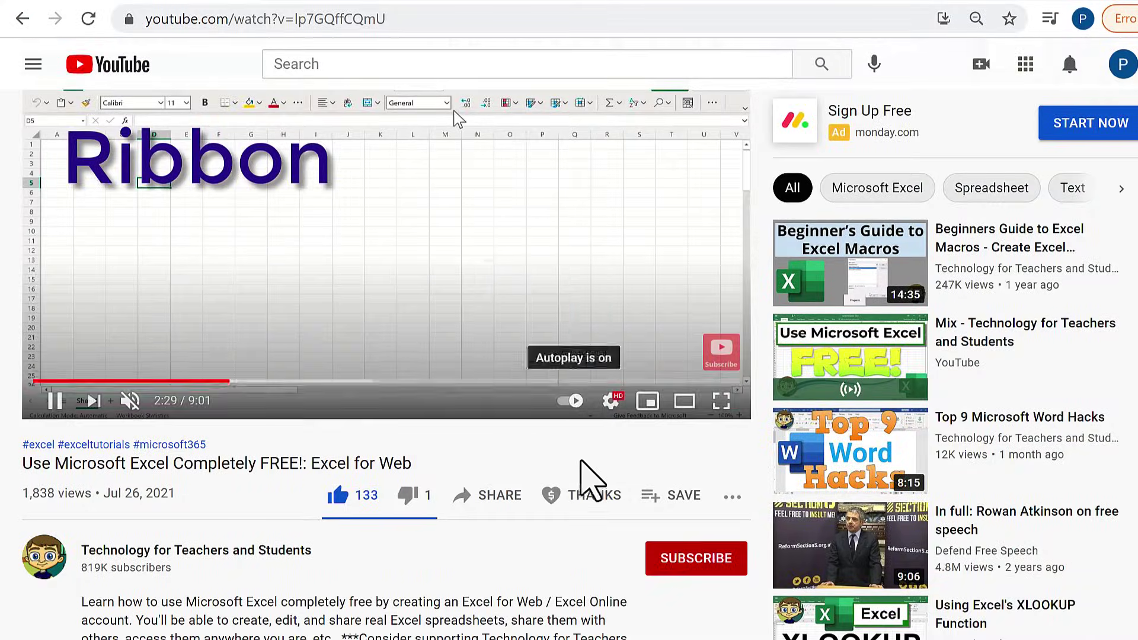
# - Open the Super Thanks dialog for the video's channel from below the video
pyautogui.click(606, 500)
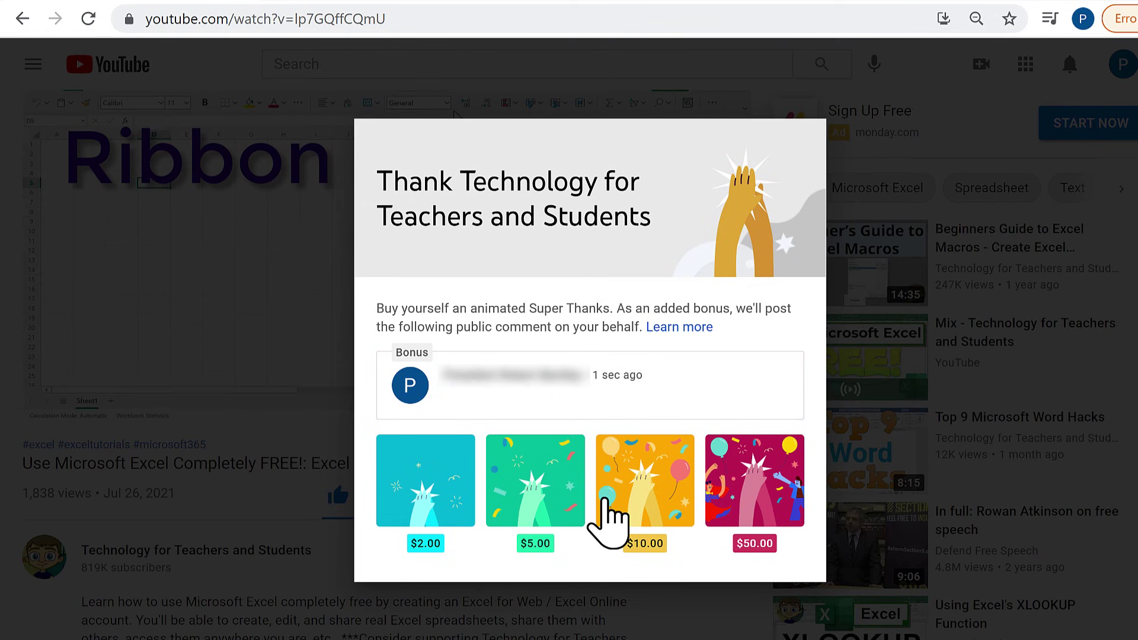